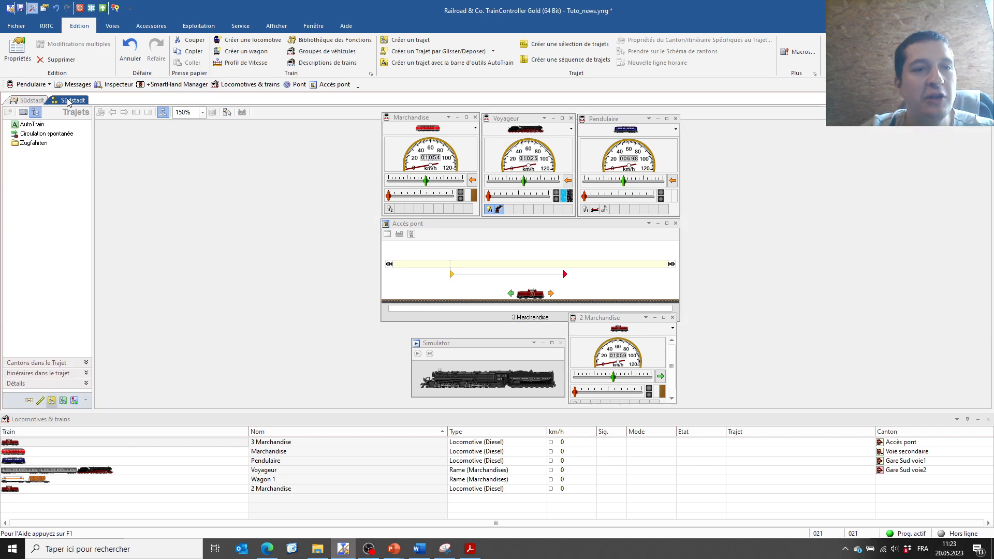
Step: Create a flow control service (Contrôle de flux) named "Ctrl flux1"
{"action": "left_click", "coordinate": [241, 26]}
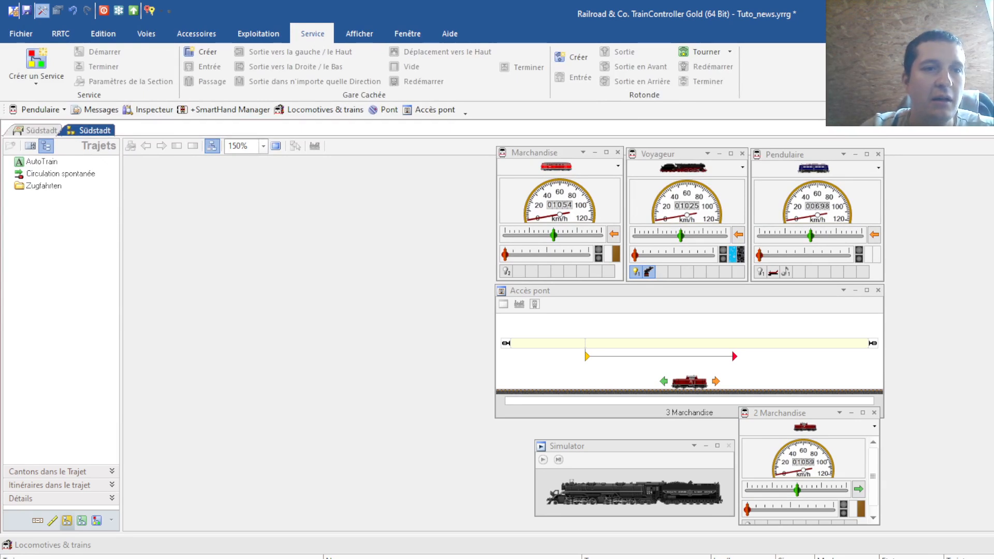
{"action": "left_click", "coordinate": [39, 85]}
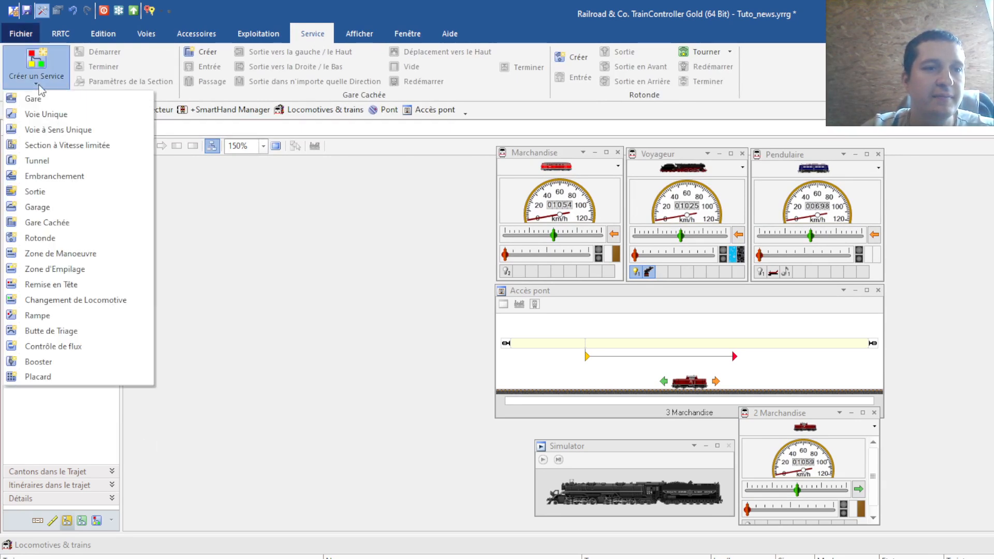
{"action": "left_click", "coordinate": [55, 347]}
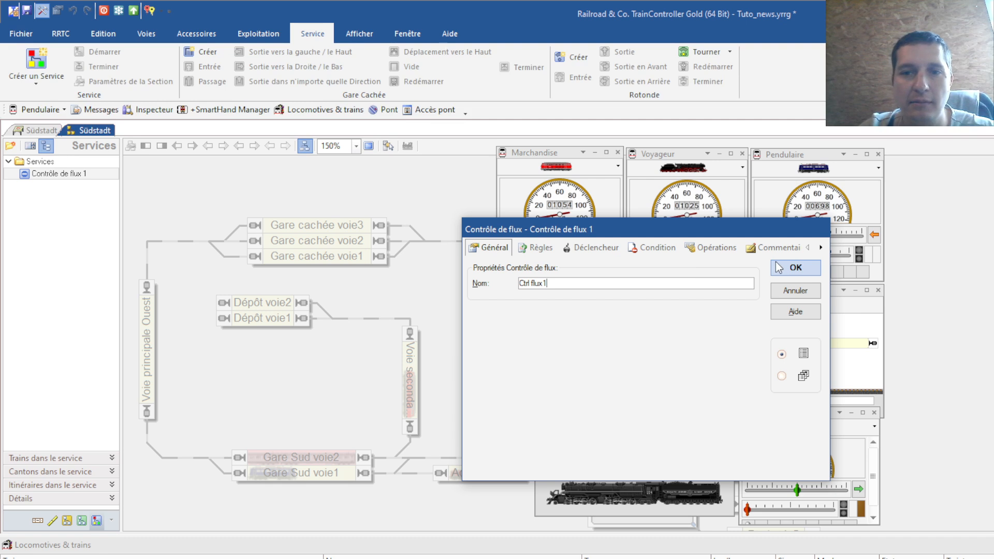
{"action": "left_click", "coordinate": [794, 270]}
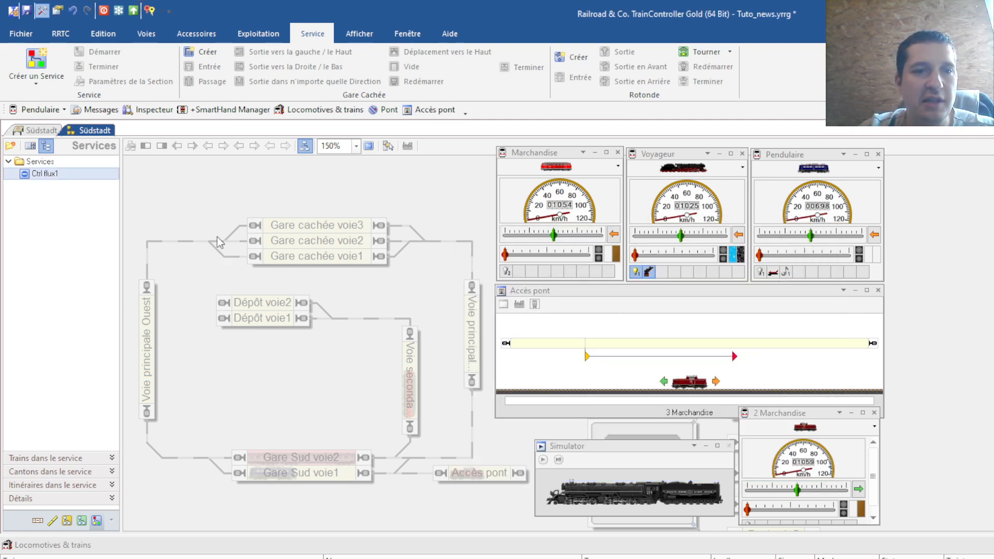
Step: Assign the Voie principale Ouest, Gare cachée voie1 to voie3 and Voie principale Est blocks to the Ctrl flux1 service
{"action": "left_click", "coordinate": [388, 145]}
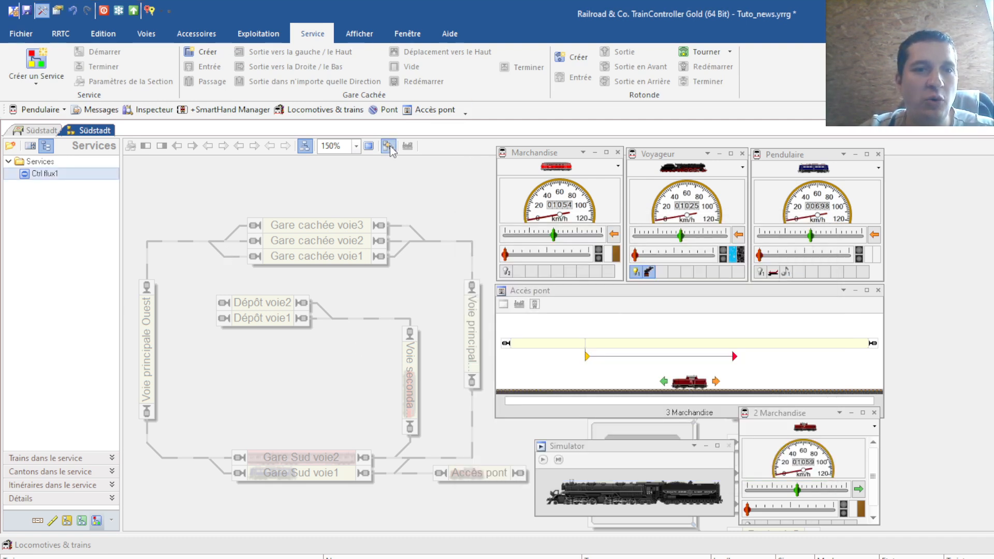
{"action": "left_click", "coordinate": [148, 323]}
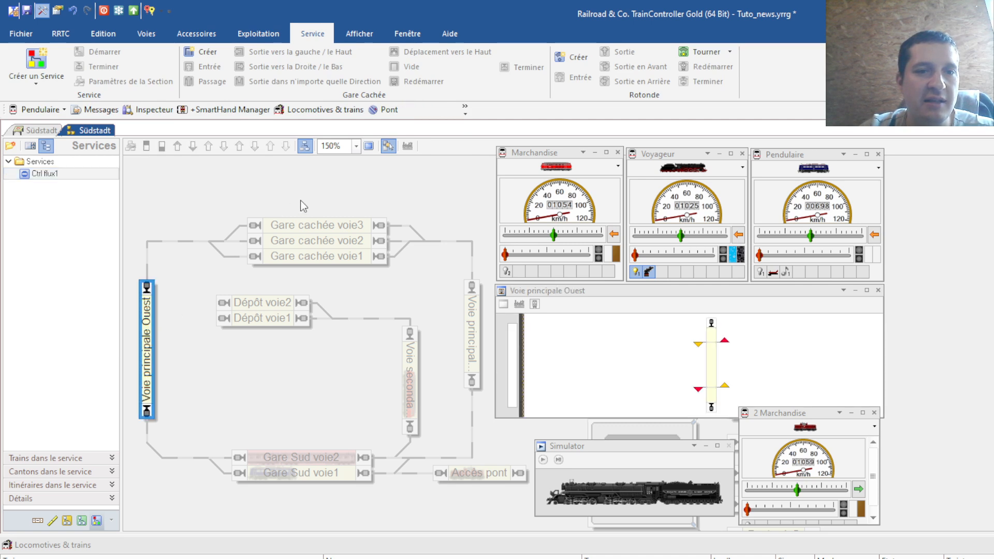
{"action": "left_click", "coordinate": [302, 228]}
{"action": "left_click", "coordinate": [299, 242]}
{"action": "left_click", "coordinate": [298, 257]}
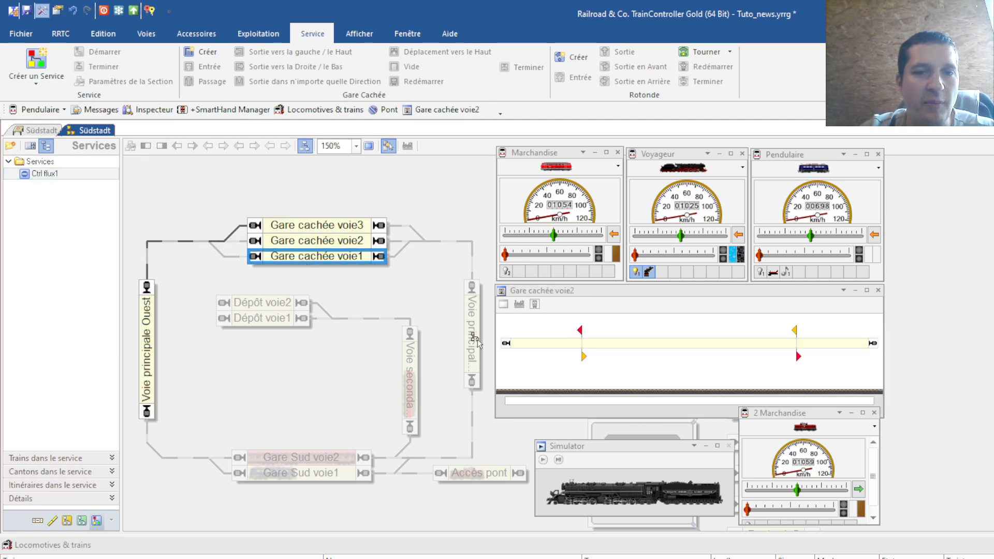
{"action": "left_click", "coordinate": [473, 337]}
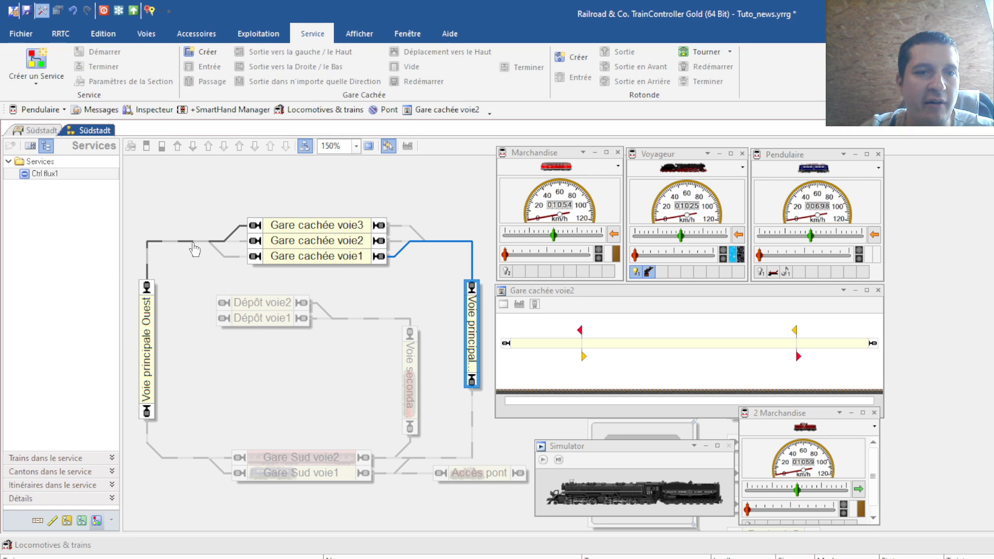
Step: Add the remaining routes linking the Gare cachée tracks to Voie principale Ouest and Est to the Ctrl flux1 service
{"action": "left_click", "coordinate": [240, 256]}
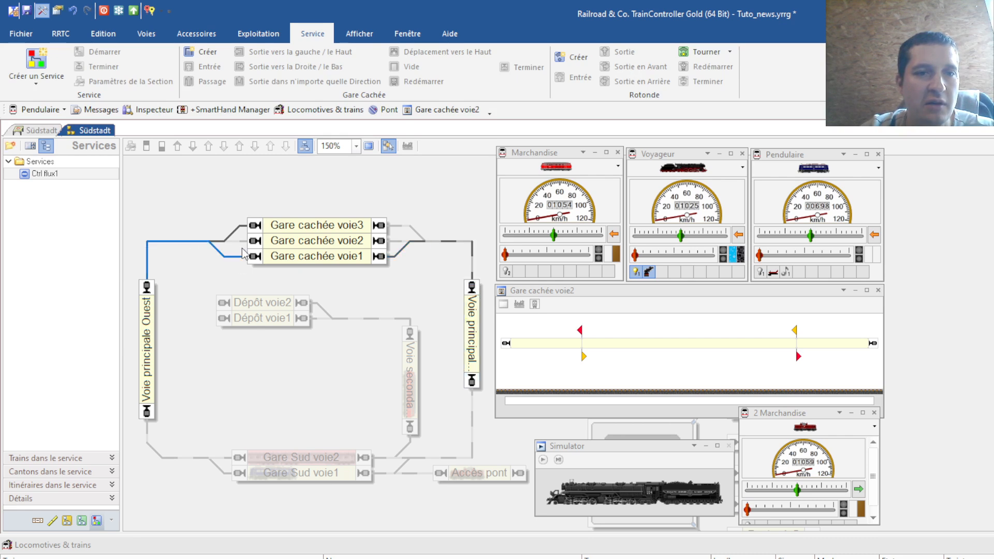
{"action": "left_click", "coordinate": [243, 242]}
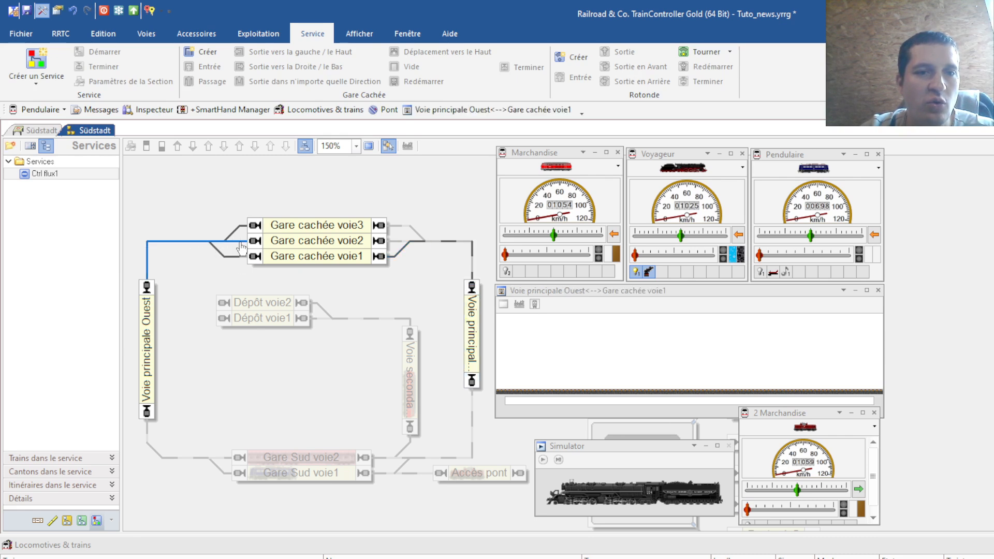
{"action": "left_click", "coordinate": [401, 229]}
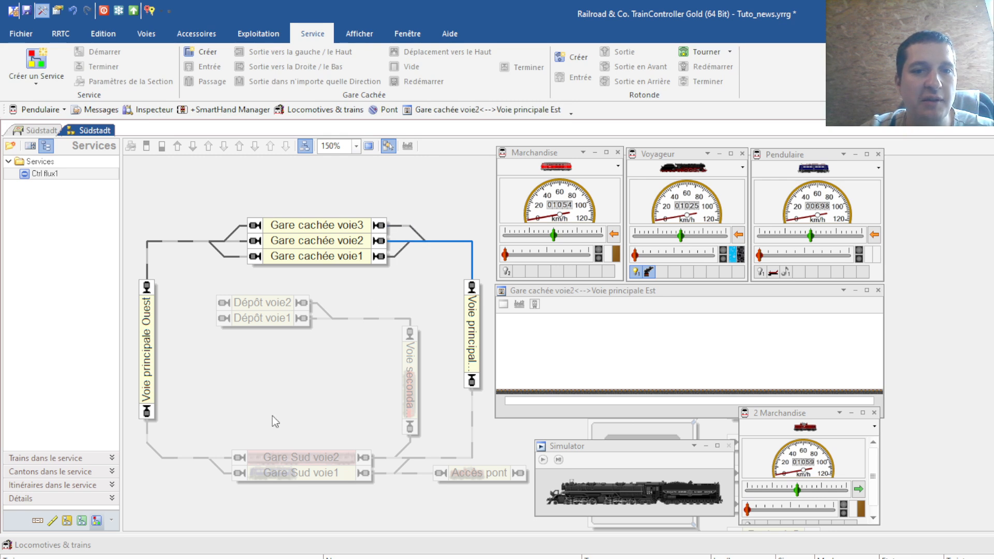
{"action": "left_click", "coordinate": [318, 228]}
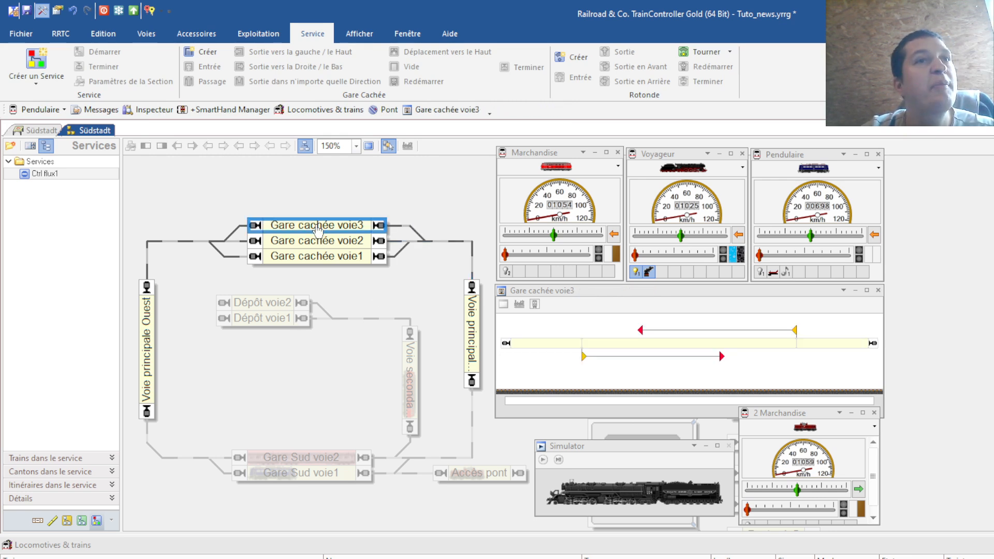
Step: In the rules of Ctrl flux1, disable the "Ne pas exécuter de trajets" option
{"action": "left_click", "coordinate": [43, 175]}
{"action": "double_click", "coordinate": [42, 175]}
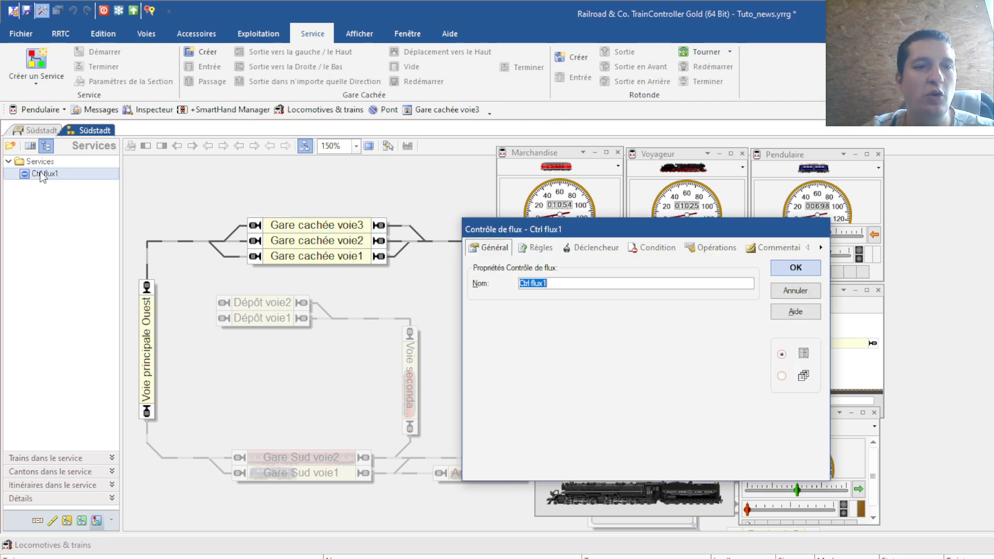
{"action": "left_click_drag", "start_coordinate": [625, 237], "coordinate": [292, 180]}
{"action": "left_click", "coordinate": [210, 191]}
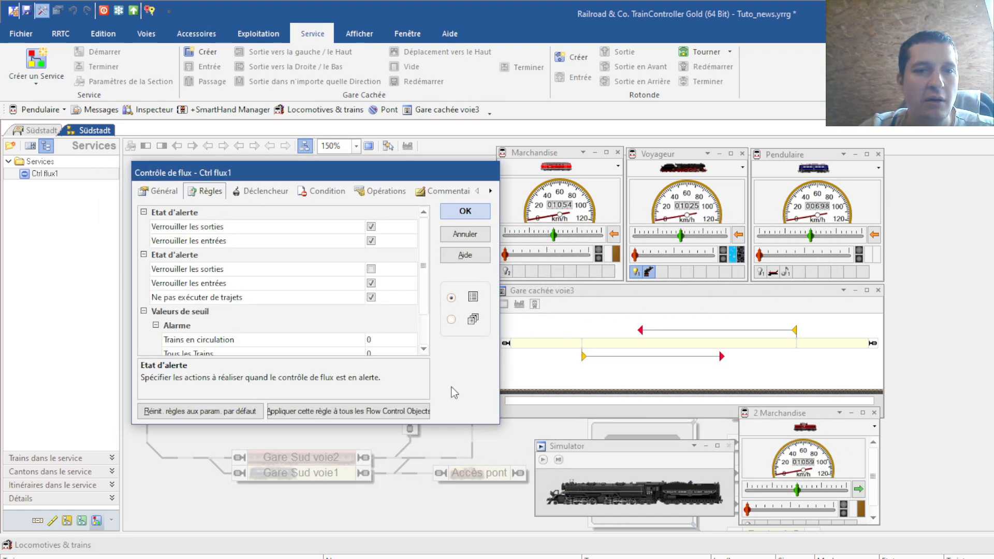
{"action": "left_click_drag", "start_coordinate": [496, 422], "coordinate": [494, 488]}
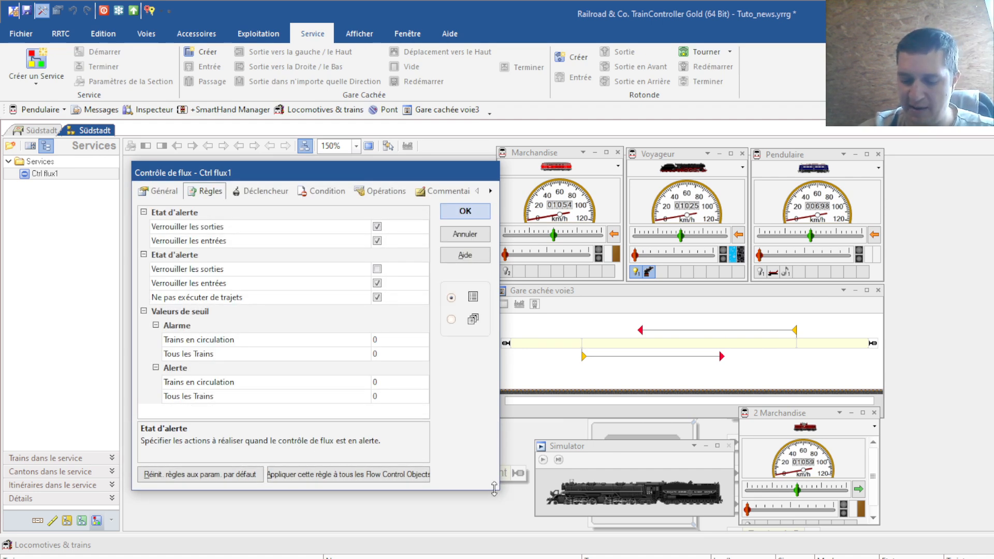
{"action": "left_click", "coordinate": [377, 240]}
{"action": "left_click", "coordinate": [377, 241]}
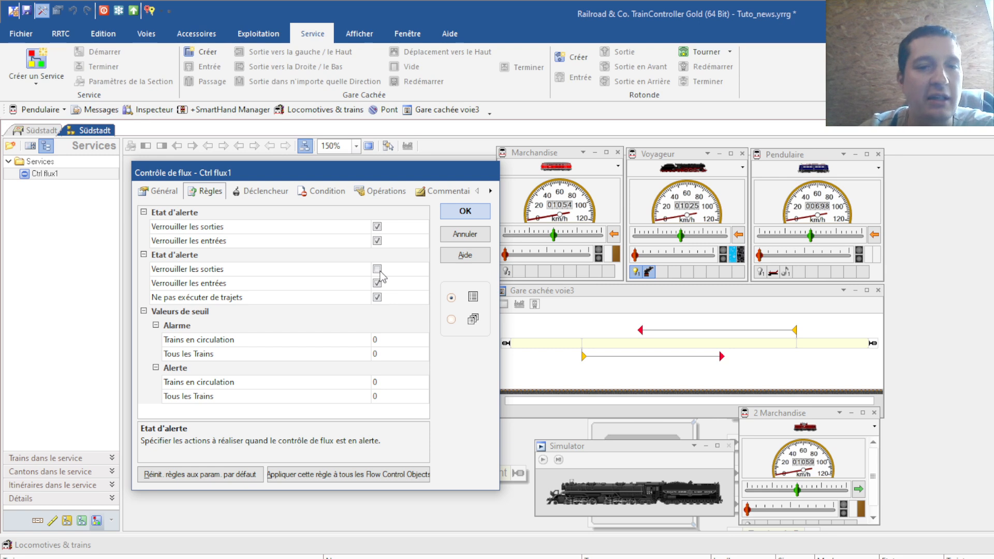
{"action": "left_click", "coordinate": [377, 297]}
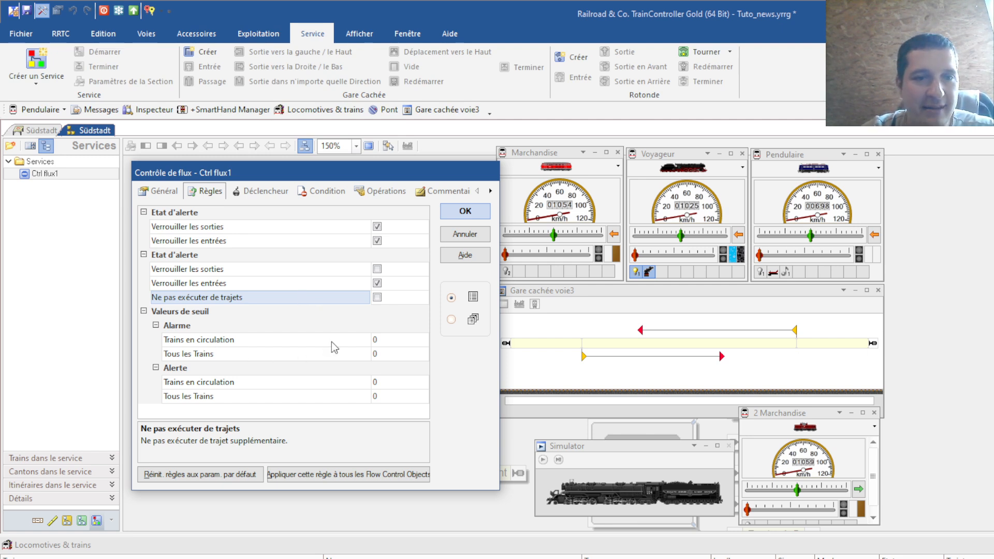
Step: Set the all-trains thresholds of Ctrl flux1 to 4 for Alarme and 3 for Alerte, and accept the properties
{"action": "left_click", "coordinate": [385, 359]}
{"action": "type", "text": "4"}
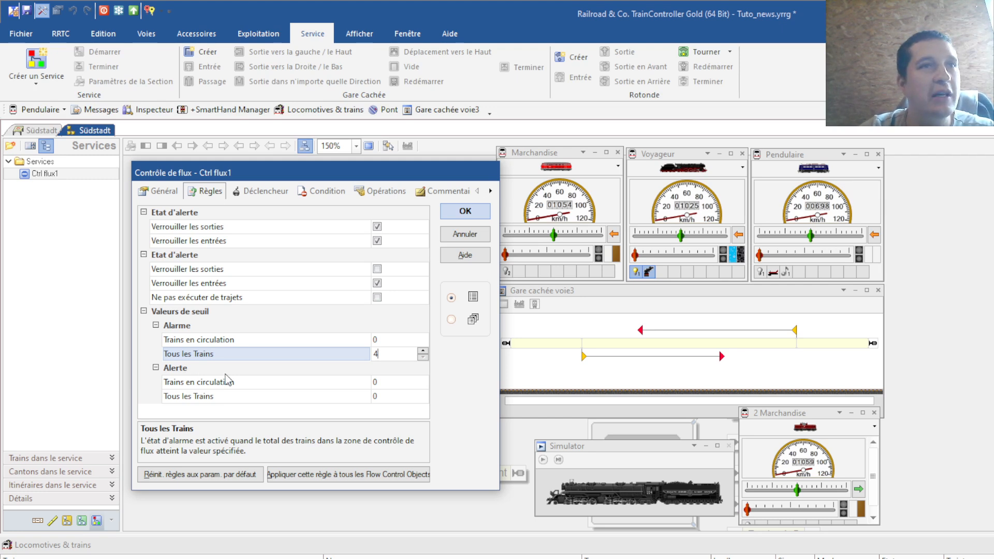
{"action": "left_click", "coordinate": [394, 397]}
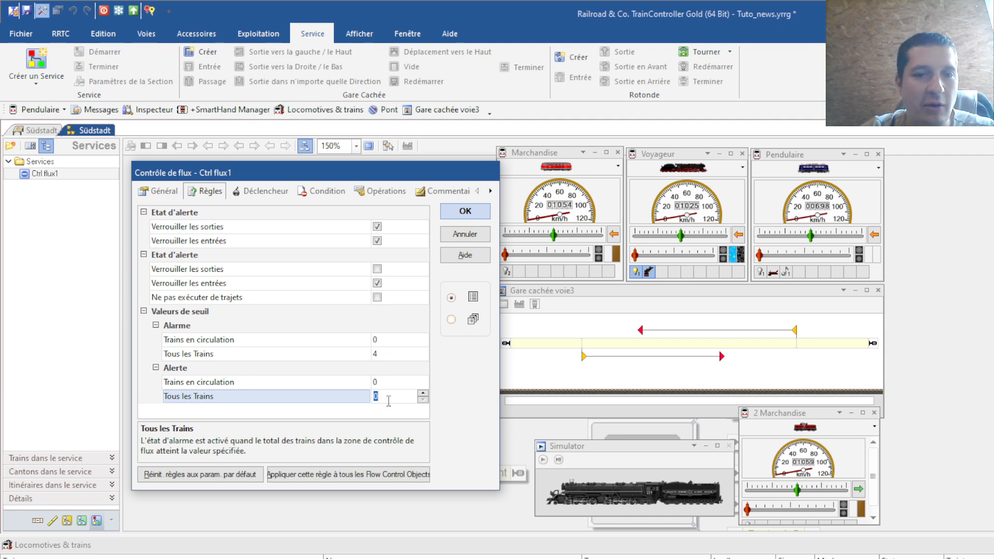
{"action": "type", "text": "3"}
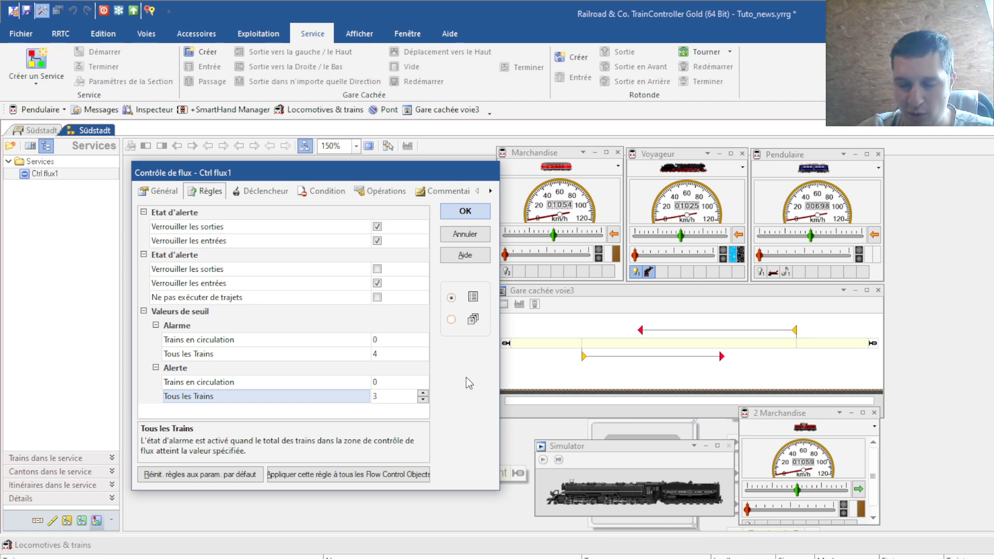
{"action": "left_click", "coordinate": [260, 191]}
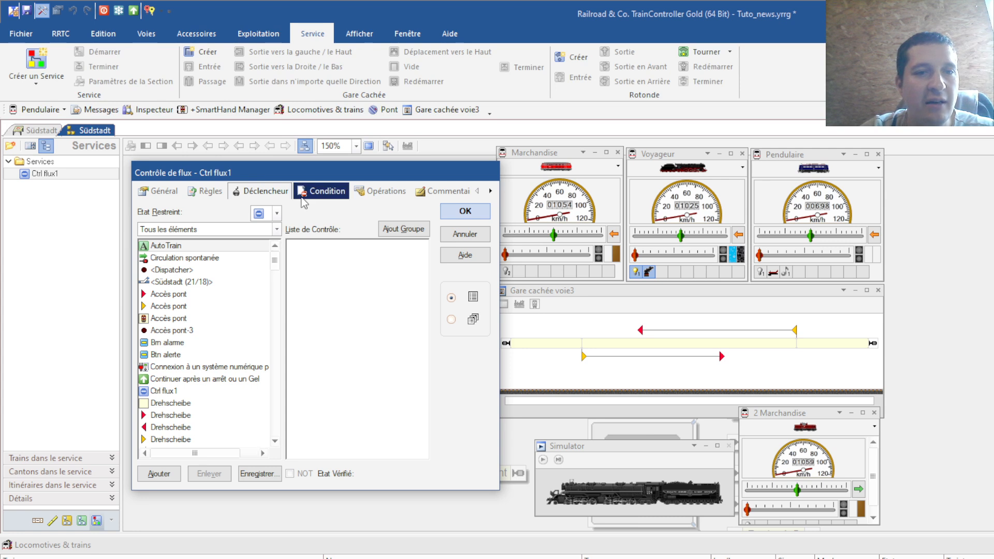
{"action": "left_click", "coordinate": [479, 210]}
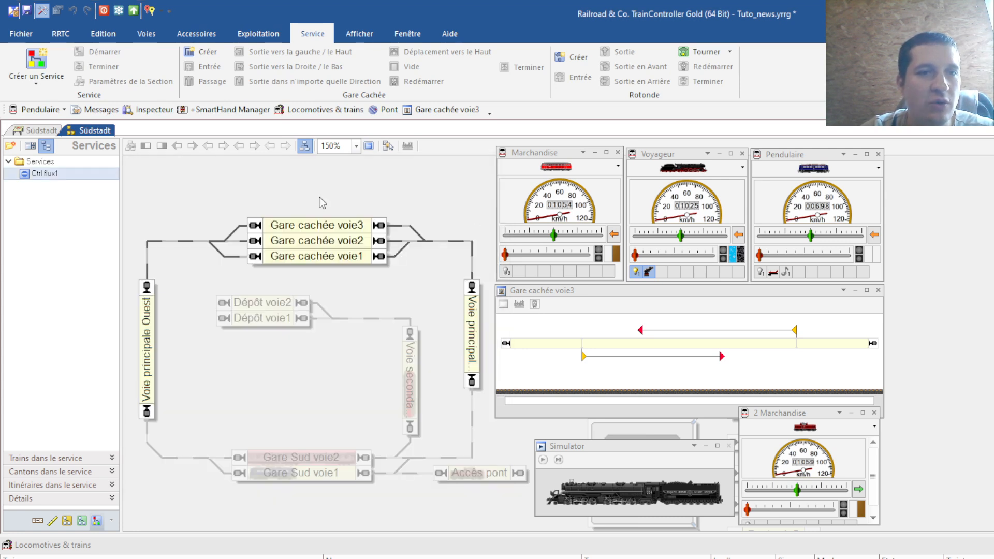
Step: Place a three-aspect signal on the Südstadt switchboard below the Alerte and Alarme buttons
{"action": "left_click", "coordinate": [37, 131]}
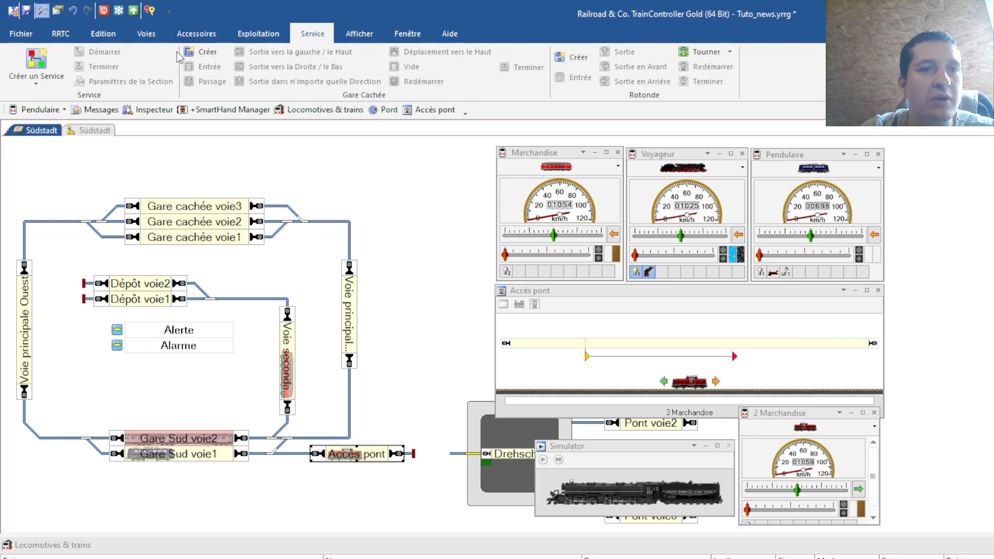
{"action": "left_click", "coordinate": [219, 33]}
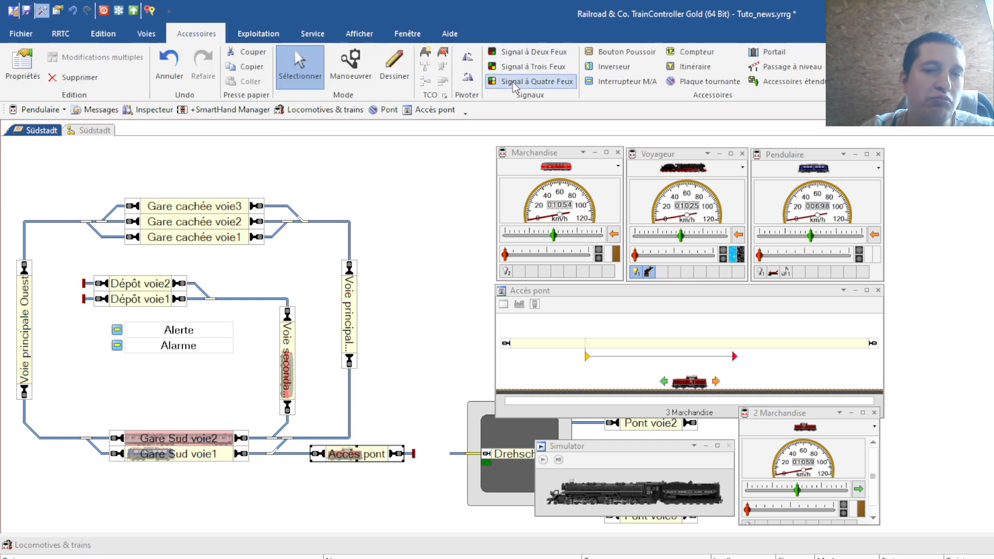
{"action": "left_click", "coordinate": [529, 67]}
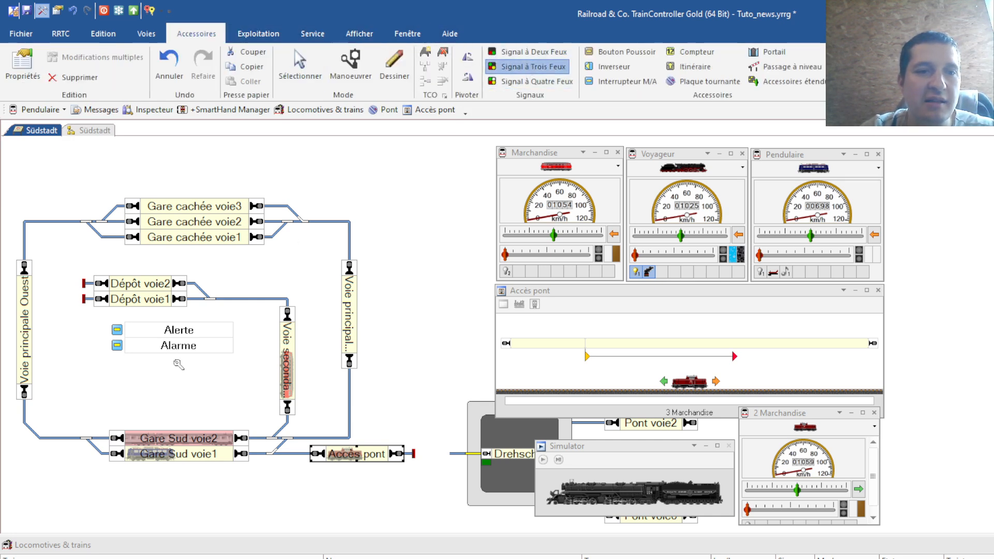
{"action": "left_click", "coordinate": [119, 383]}
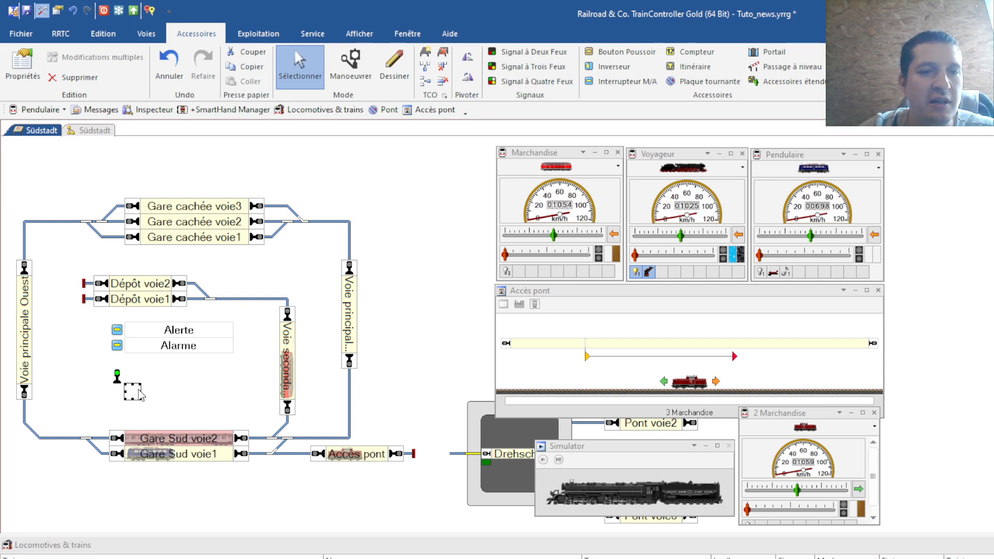
Step: Give the new three-aspect signal the round green, red and yellow lamp image in its general properties
{"action": "key", "text": "alt+Return"}
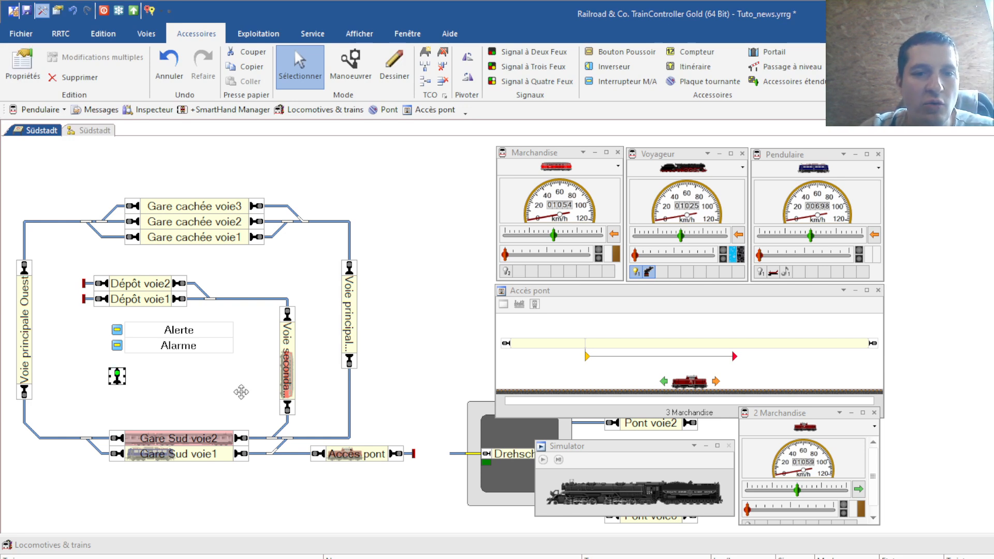
{"action": "left_click", "coordinate": [169, 199]}
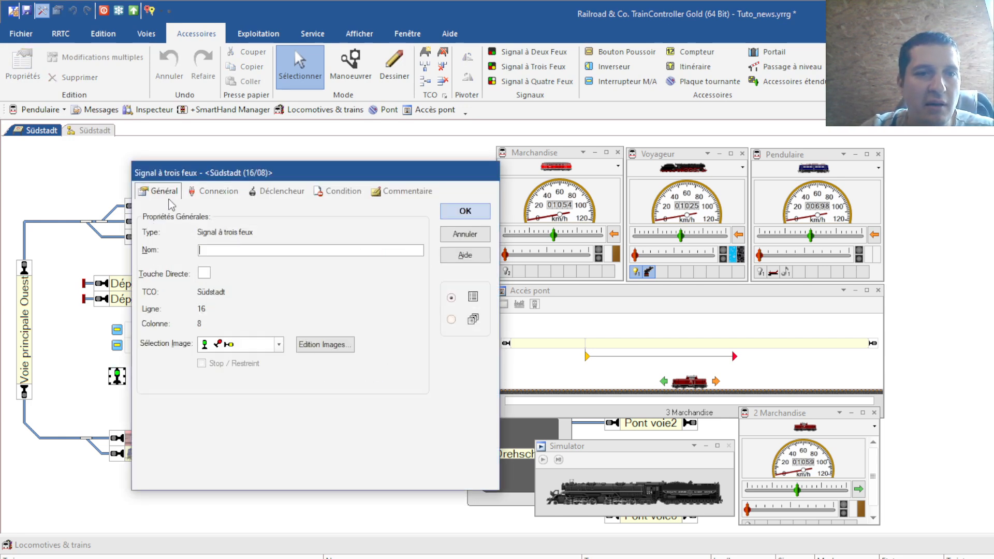
{"action": "left_click", "coordinate": [279, 344]}
{"action": "left_click", "coordinate": [241, 446]}
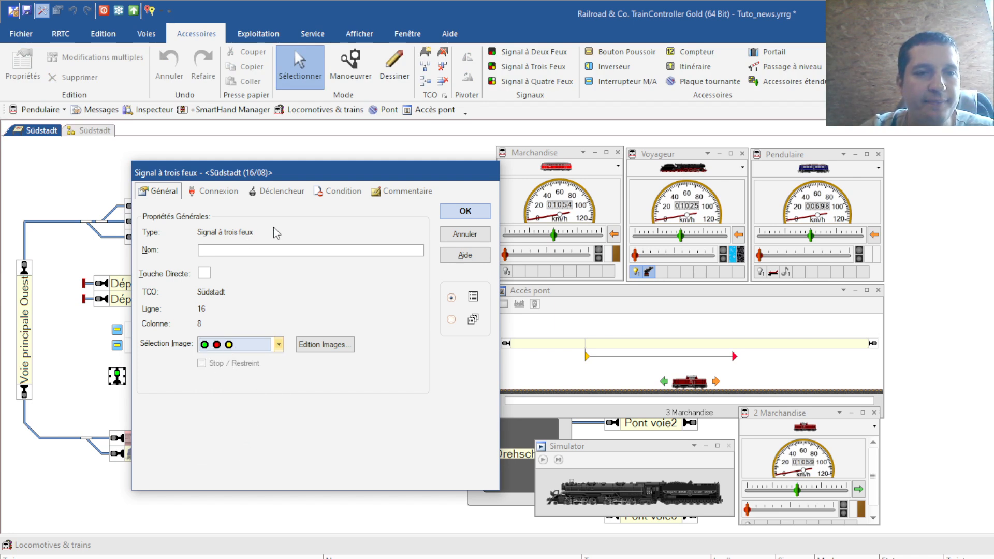
Step: Connect the three-aspect signal to the "2: ESU ECoS" digital system
{"action": "left_click", "coordinate": [224, 191]}
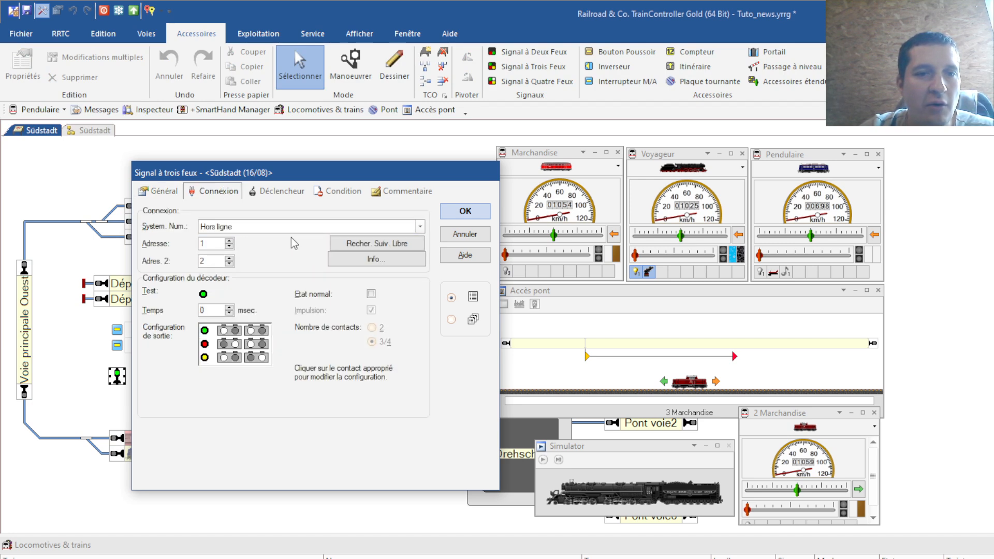
{"action": "left_click", "coordinate": [233, 226]}
{"action": "left_click", "coordinate": [241, 242]}
{"action": "left_click", "coordinate": [213, 245]}
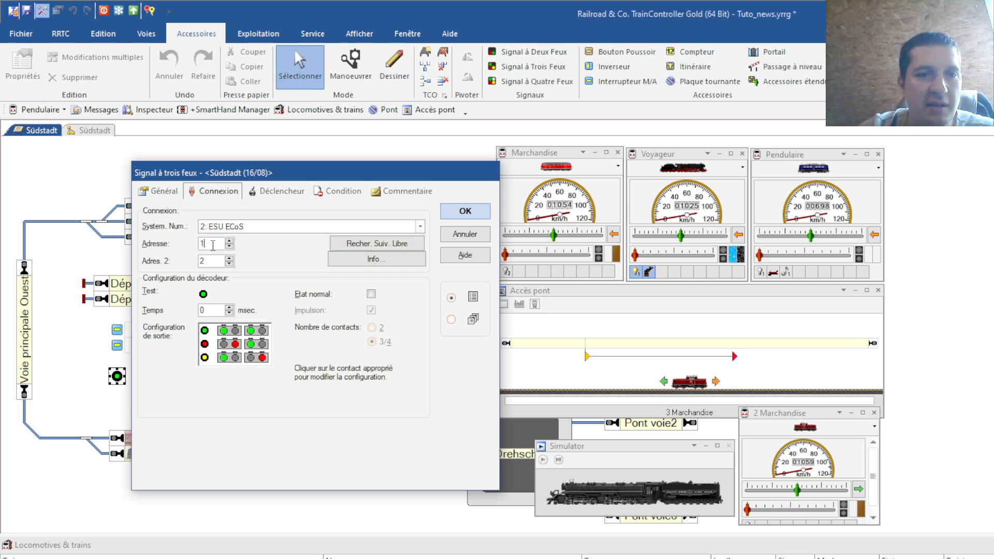
Step: Set Ctrl flux1 in its Normal state, found among the Services, as the trigger for the signal's green aspect
{"action": "left_click", "coordinate": [275, 195]}
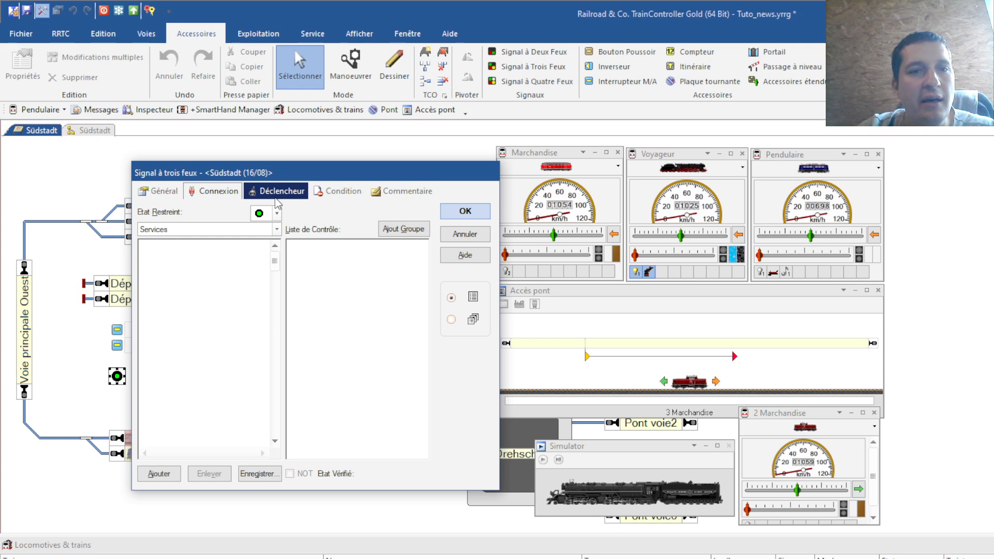
{"action": "left_click", "coordinate": [278, 232]}
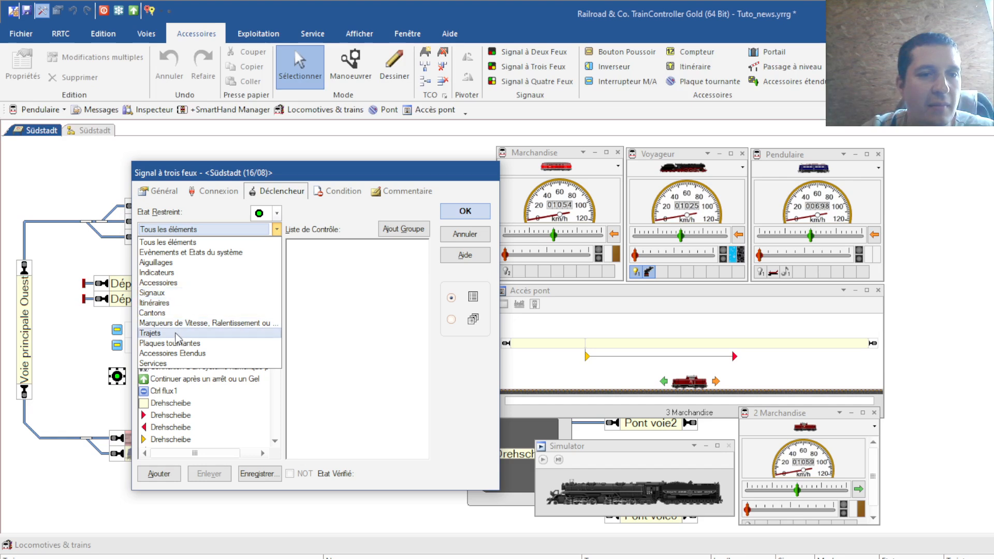
{"action": "left_click", "coordinate": [178, 363]}
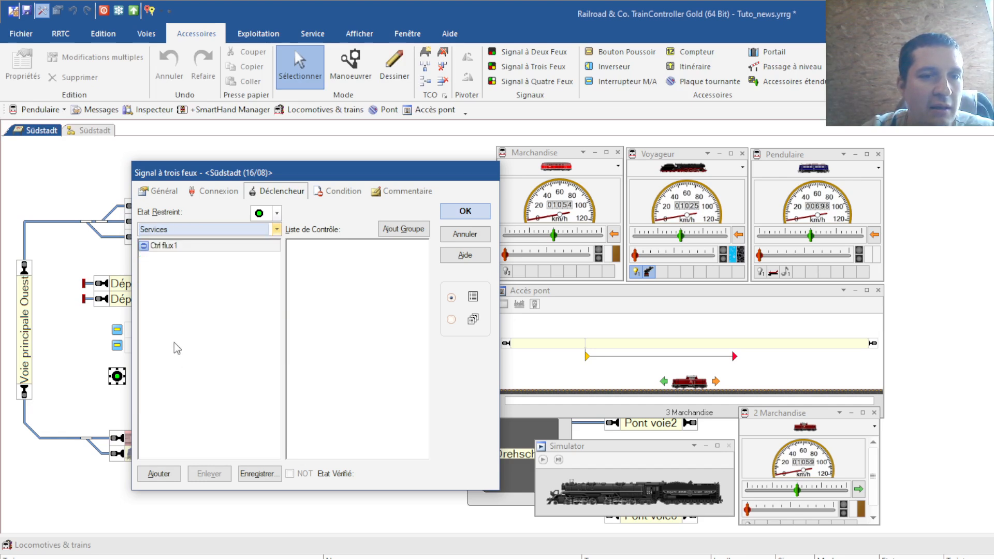
{"action": "left_click", "coordinate": [166, 251]}
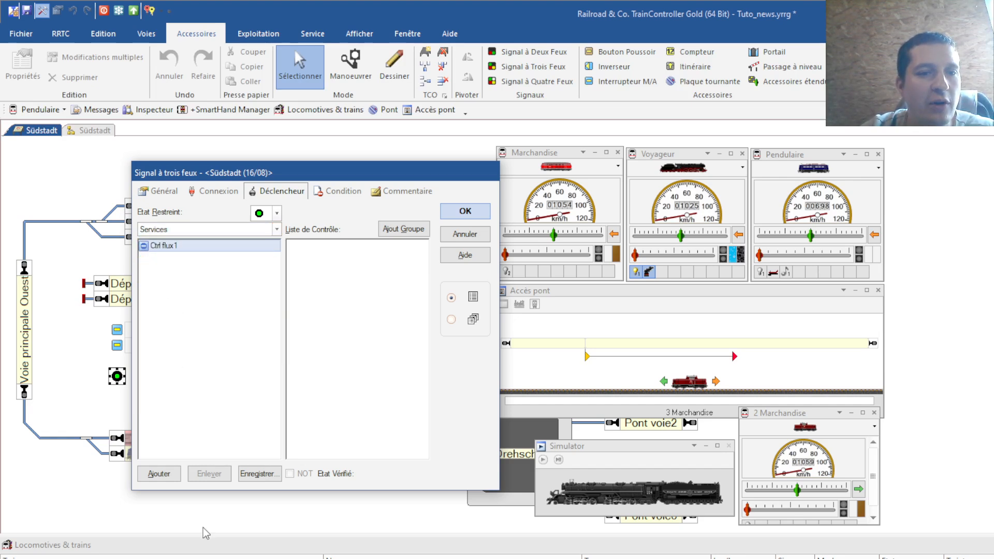
{"action": "left_click", "coordinate": [159, 474]}
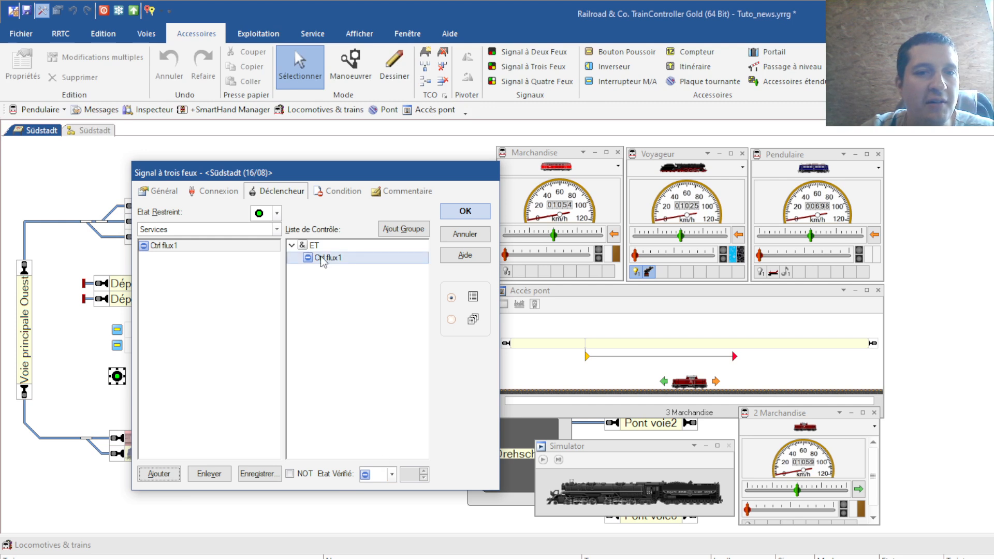
Step: Set Ctrl flux1 in its Alarm state as the trigger for the signal's stop / rouge aspect
{"action": "left_click", "coordinate": [277, 214]}
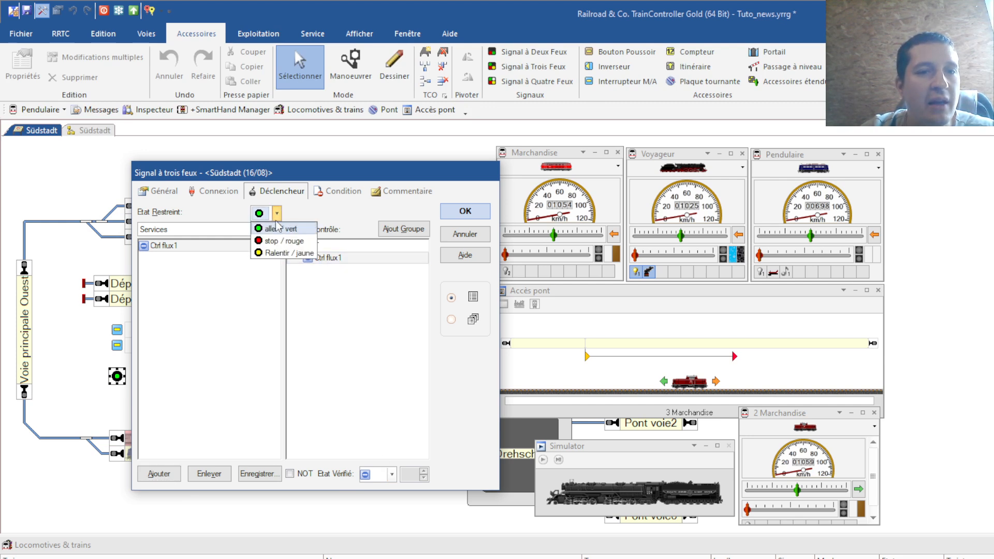
{"action": "left_click", "coordinate": [275, 241]}
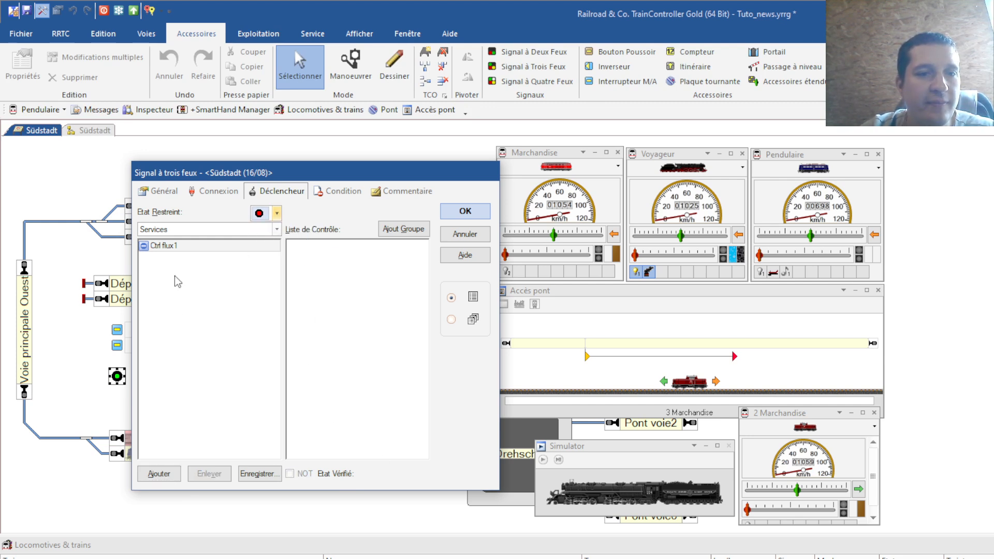
{"action": "left_click", "coordinate": [172, 247]}
{"action": "left_click", "coordinate": [143, 474]}
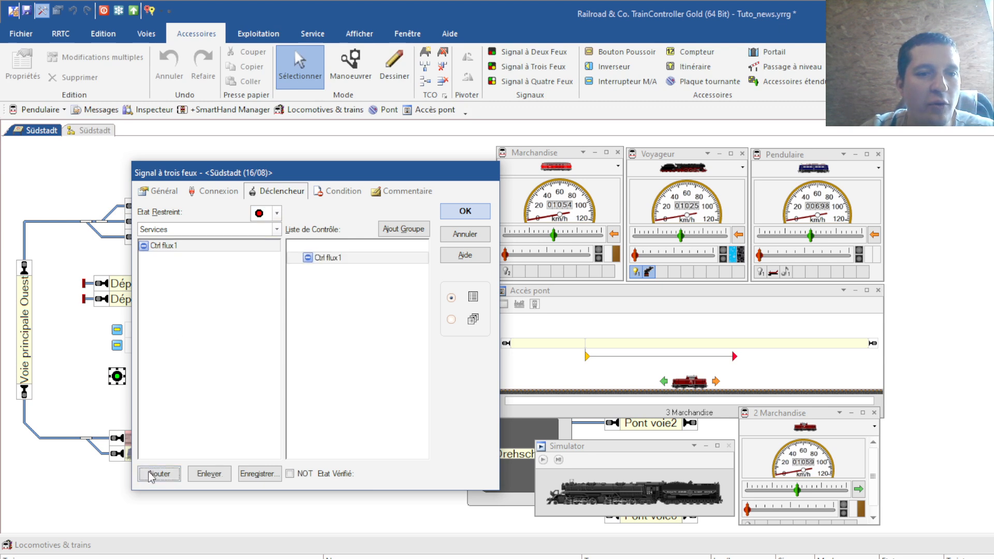
{"action": "left_click", "coordinate": [395, 477]}
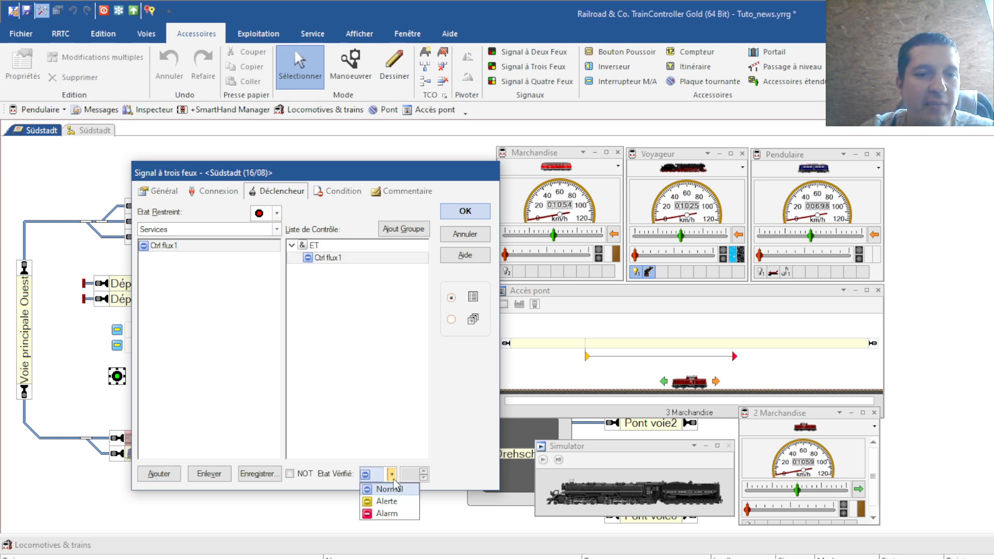
{"action": "left_click", "coordinate": [389, 513]}
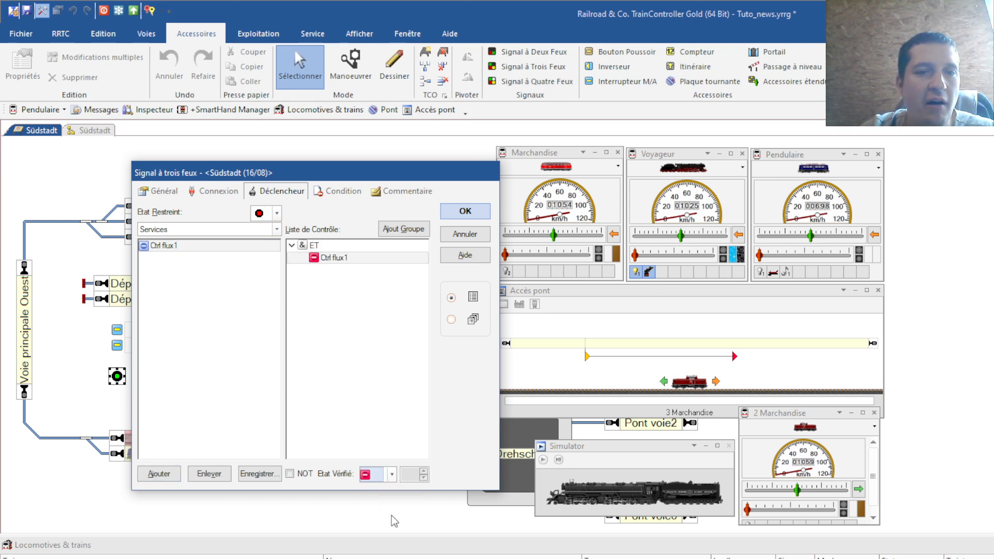
Step: Set Ctrl flux1 in its Alerte state as the trigger for the signal's Ralentir / jaune aspect, and accept the properties
{"action": "left_click", "coordinate": [278, 213]}
{"action": "left_click", "coordinate": [268, 253]}
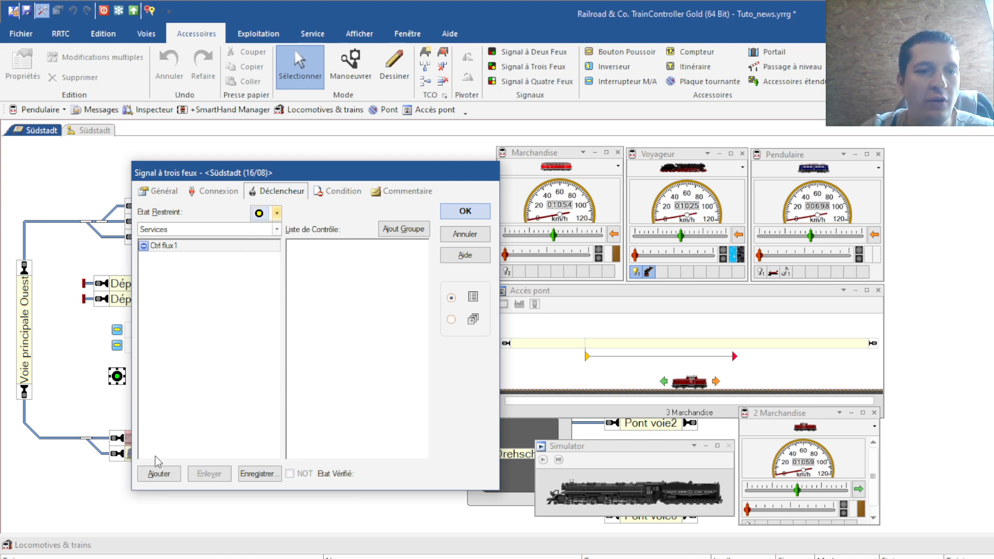
{"action": "left_click", "coordinate": [166, 475]}
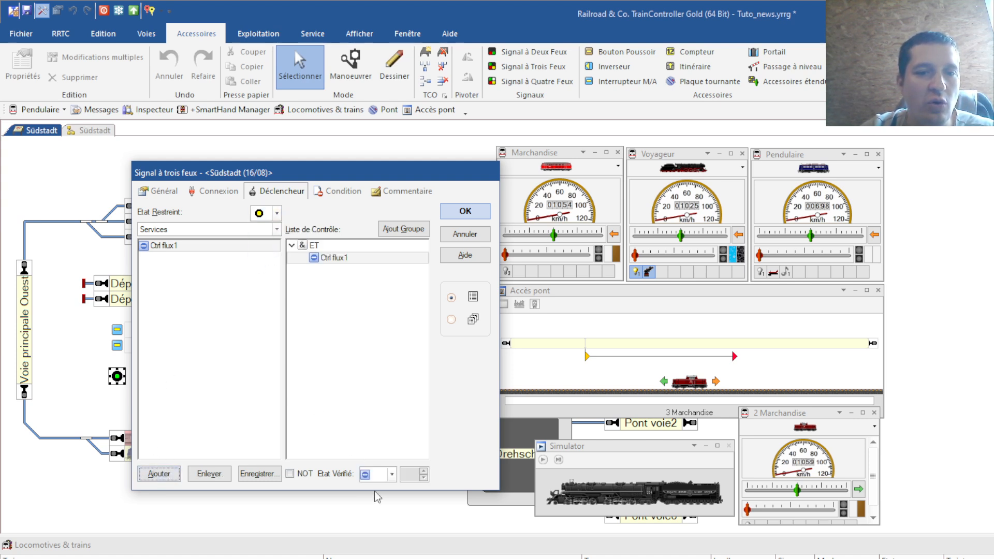
{"action": "left_click", "coordinate": [392, 474]}
{"action": "left_click", "coordinate": [390, 502]}
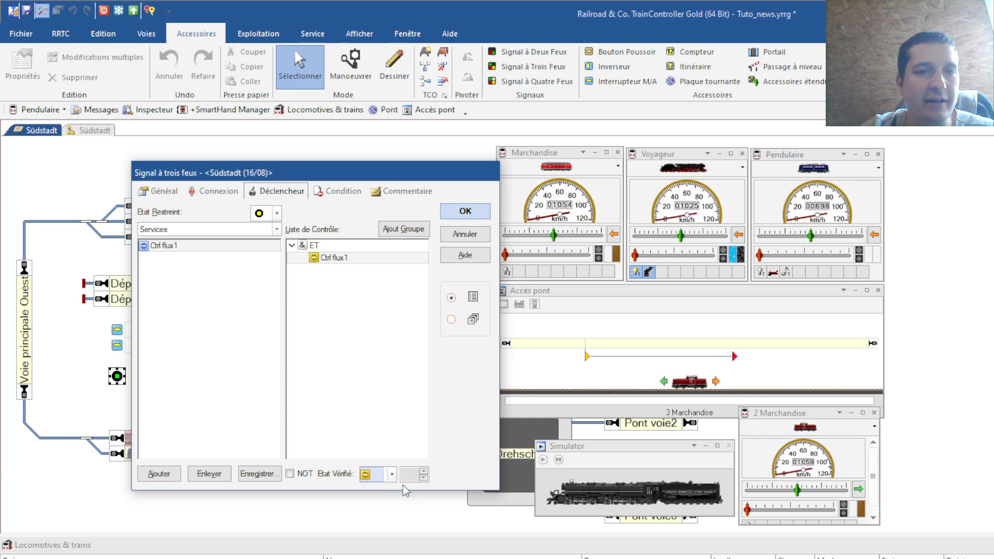
{"action": "left_click", "coordinate": [486, 215]}
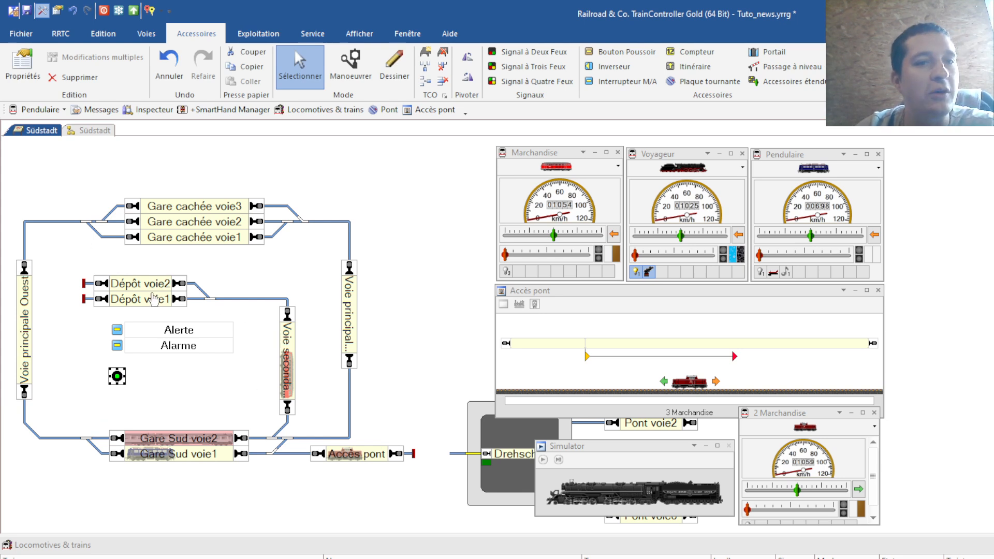
Step: In the Südstadt dispatcher, set Btn alerte in the on state as the trigger for Ctrl flux1's yellow Alerte state
{"action": "left_click", "coordinate": [96, 130]}
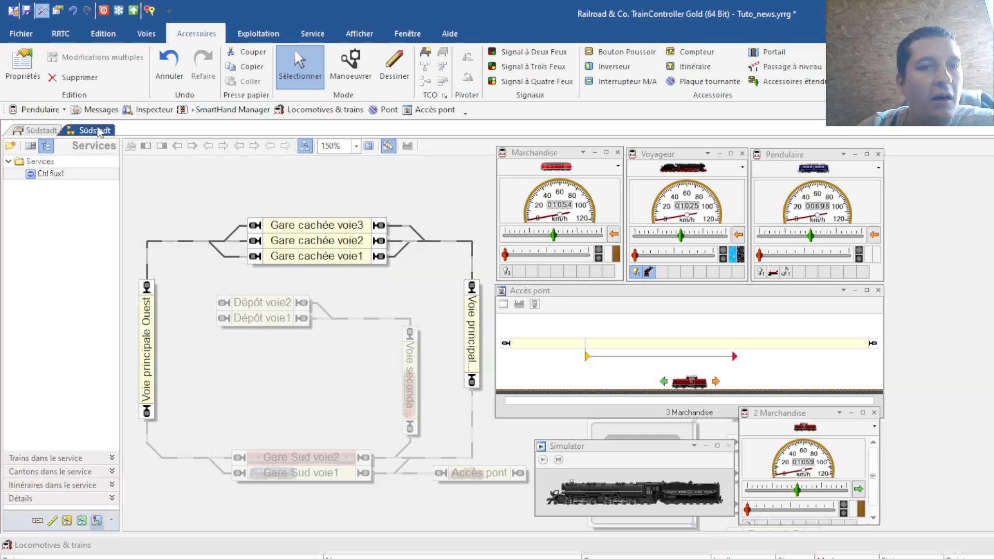
{"action": "double_click", "coordinate": [57, 174]}
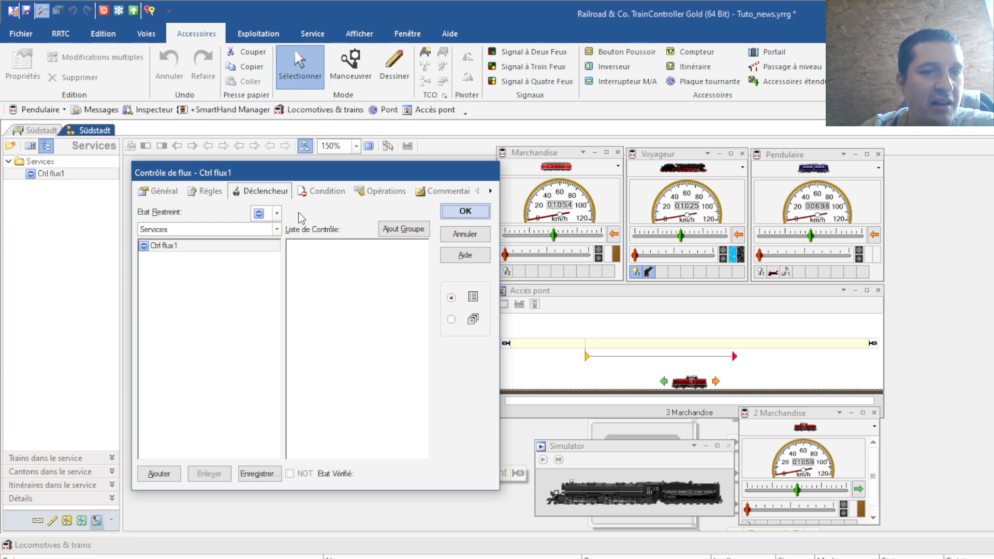
{"action": "left_click", "coordinate": [278, 214]}
{"action": "left_click", "coordinate": [282, 242]}
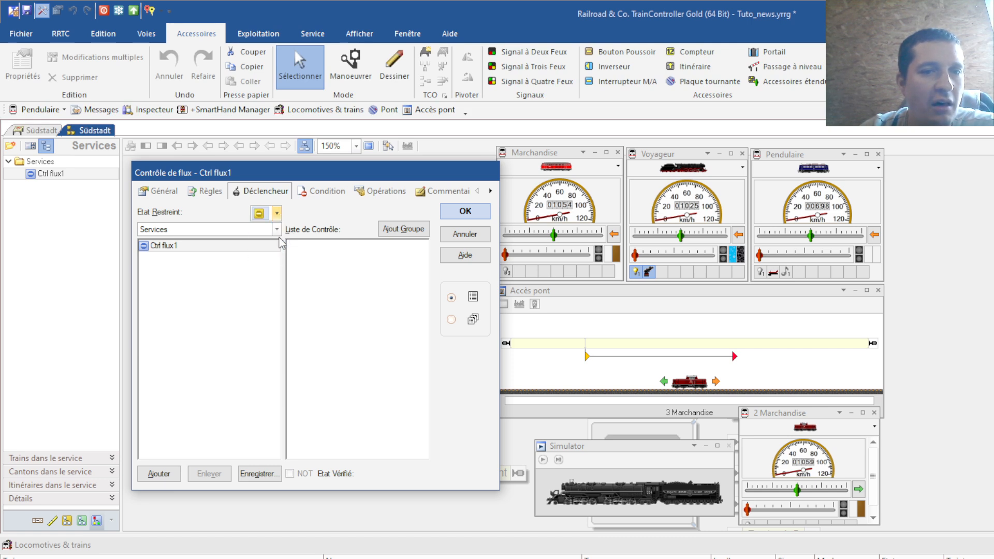
{"action": "left_click", "coordinate": [164, 246]}
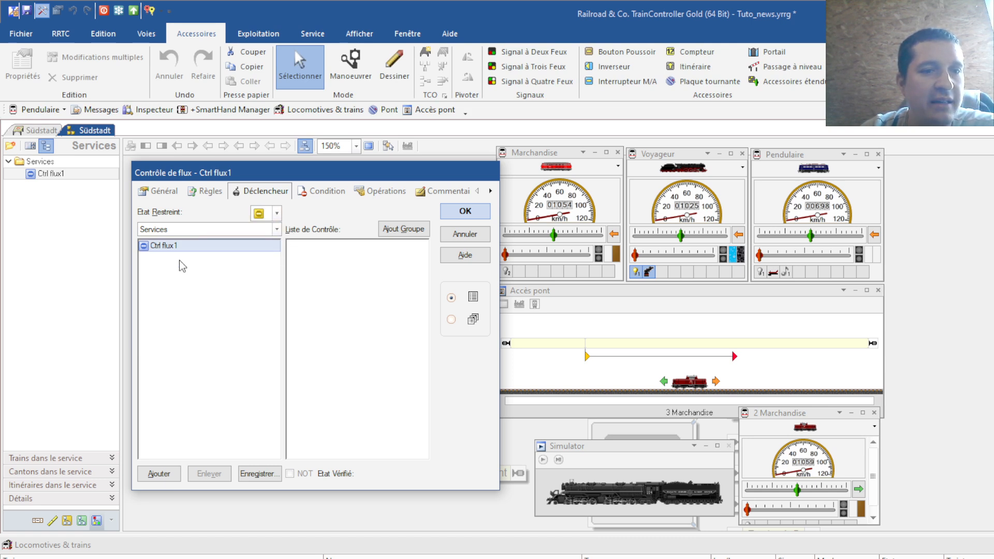
{"action": "left_click", "coordinate": [197, 229]}
{"action": "left_click", "coordinate": [185, 245]}
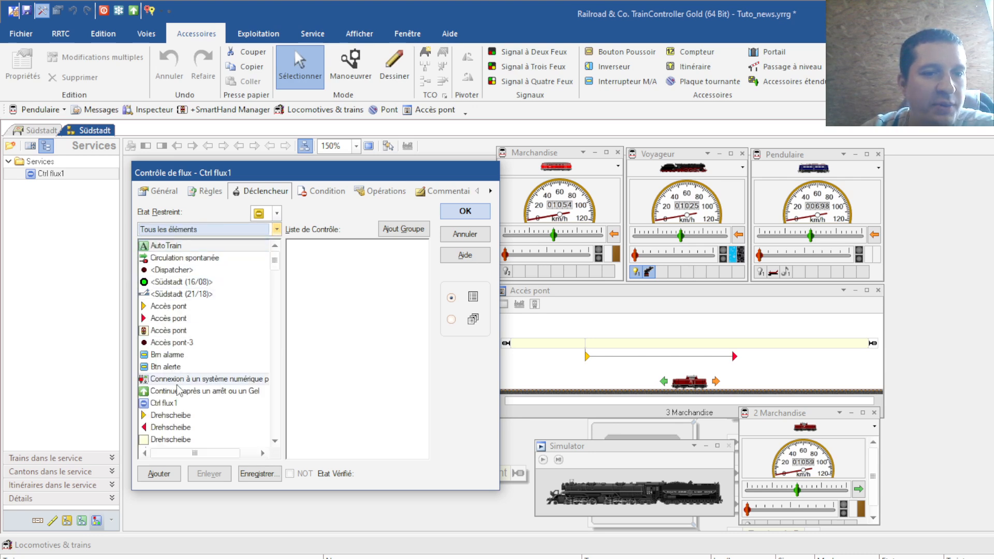
{"action": "left_click", "coordinate": [179, 356]}
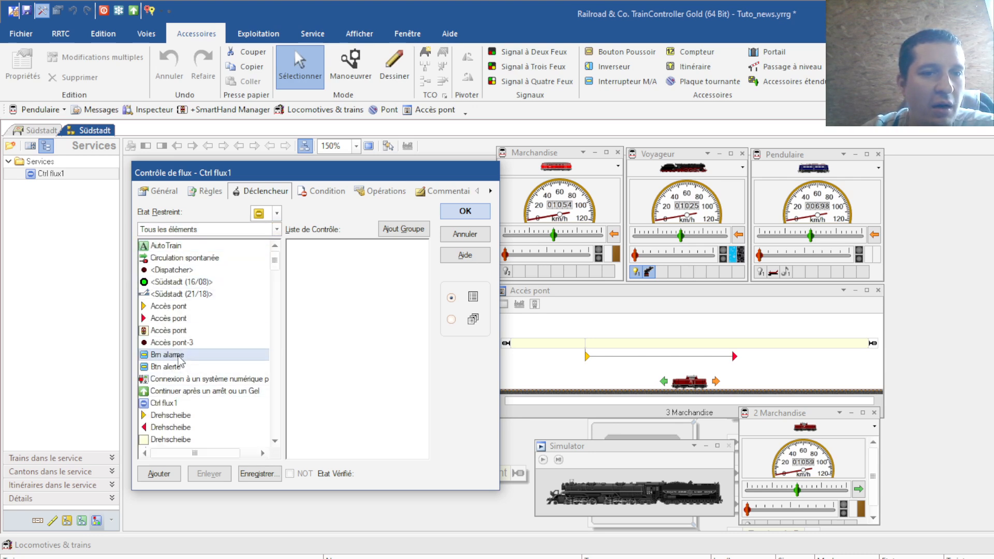
{"action": "left_click", "coordinate": [179, 369]}
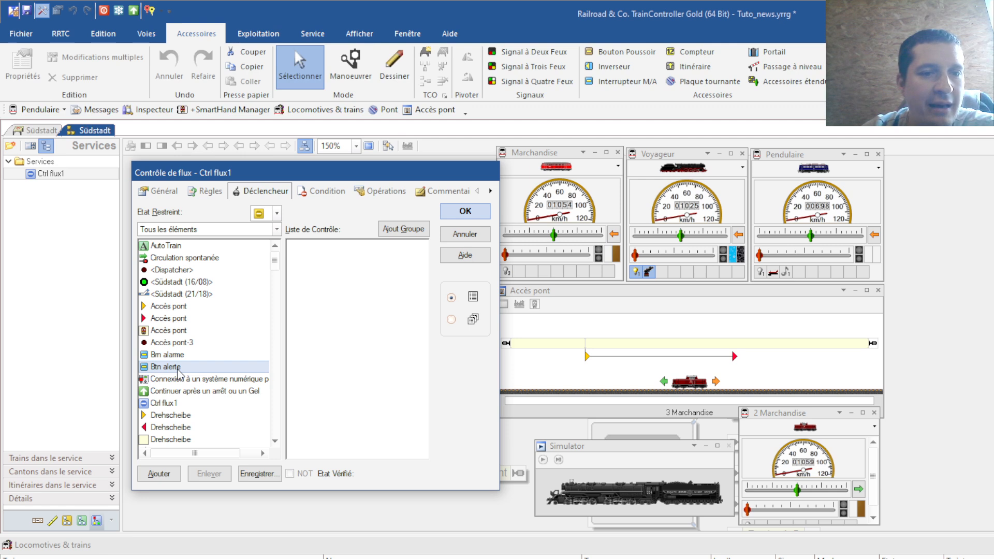
{"action": "left_click", "coordinate": [157, 474]}
{"action": "left_click", "coordinate": [362, 258]}
{"action": "left_click", "coordinate": [391, 474]}
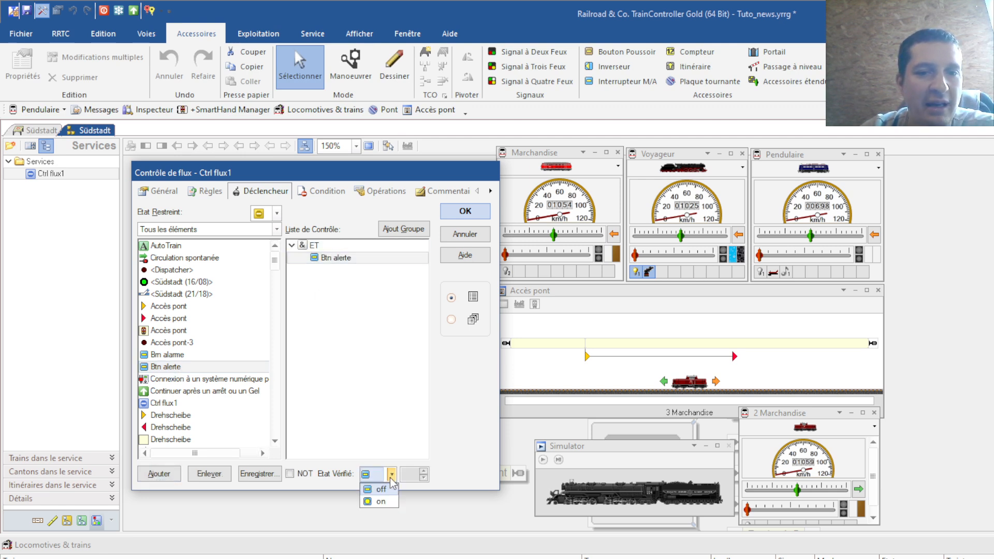
{"action": "left_click", "coordinate": [387, 501]}
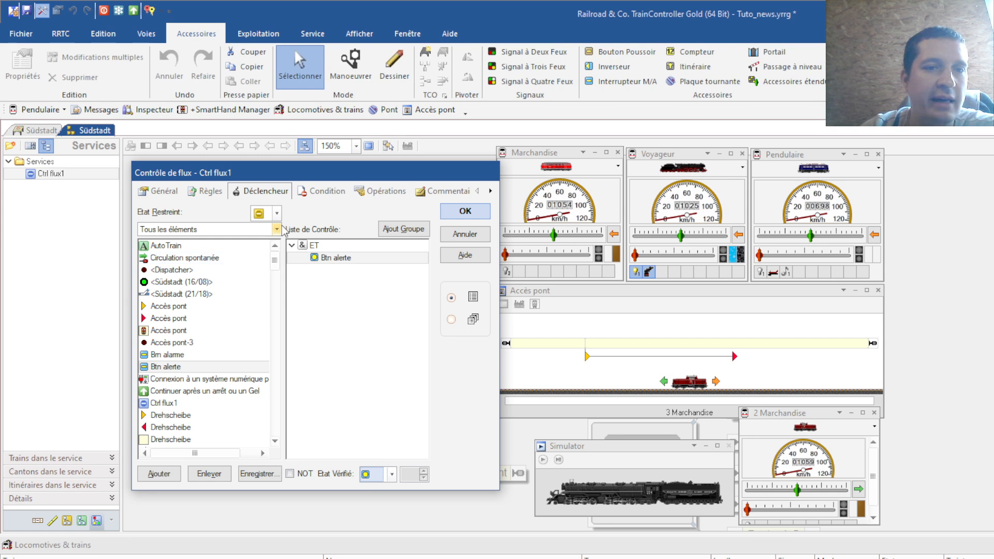
Step: Set Brn alarme in the on state as the trigger for Ctrl flux1's red Alarm state, and accept the properties
{"action": "left_click", "coordinate": [277, 213]}
{"action": "left_click", "coordinate": [271, 255]}
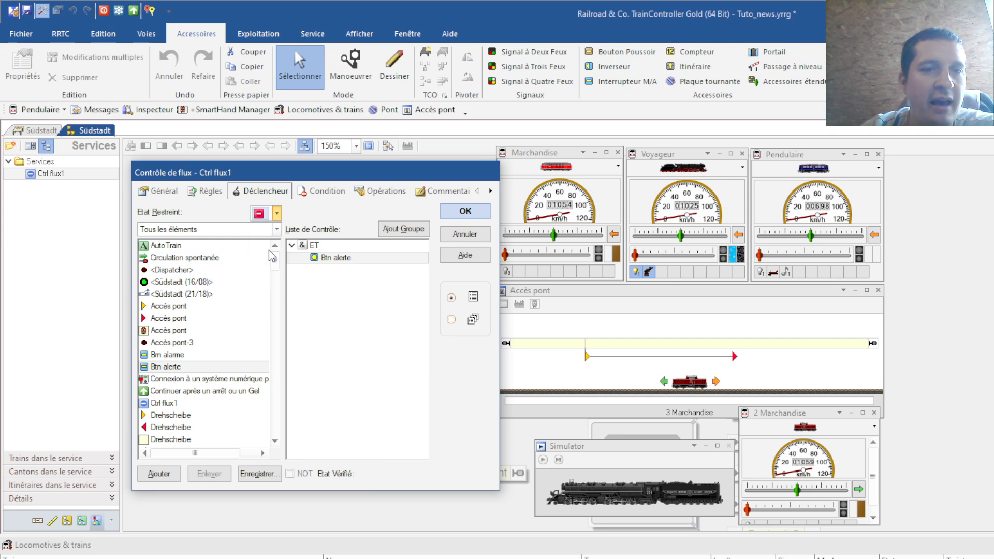
{"action": "left_click", "coordinate": [168, 355]}
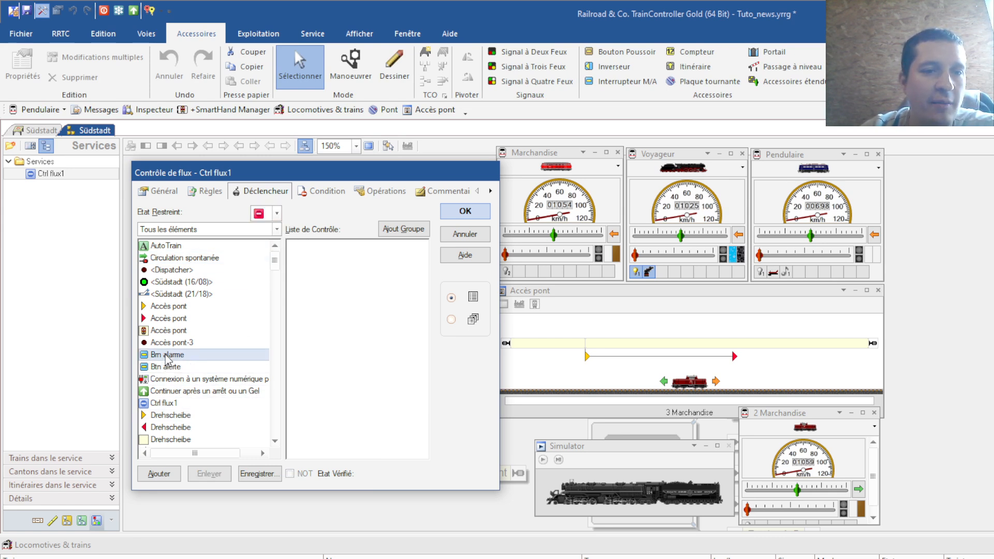
{"action": "left_click", "coordinate": [155, 474]}
{"action": "left_click", "coordinate": [393, 473]}
{"action": "left_click", "coordinate": [385, 501]}
{"action": "left_click", "coordinate": [462, 211]}
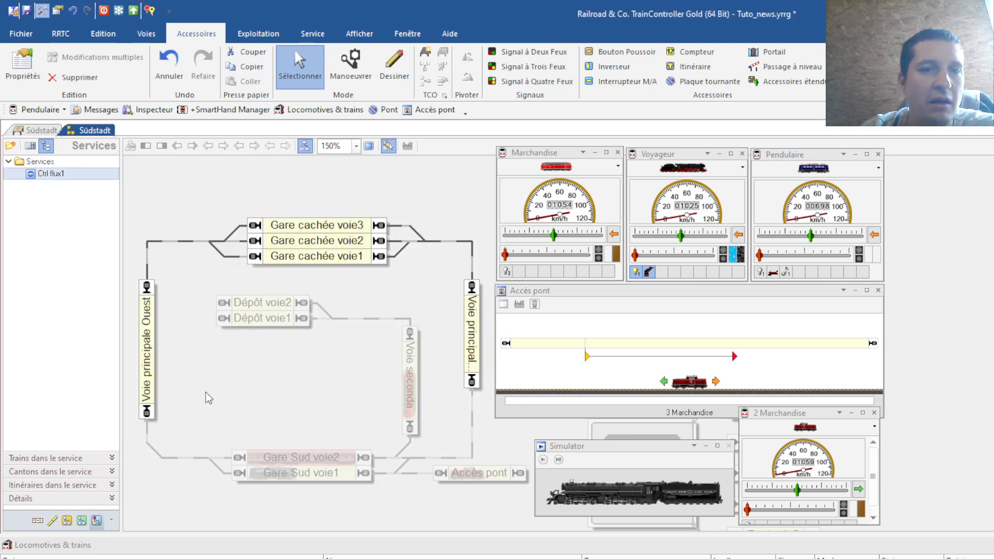
Step: Leave edit mode from the Südstadt switchboard and view Ctrl flux1 in the dispatcher before returning to the switchboard
{"action": "left_click", "coordinate": [41, 131]}
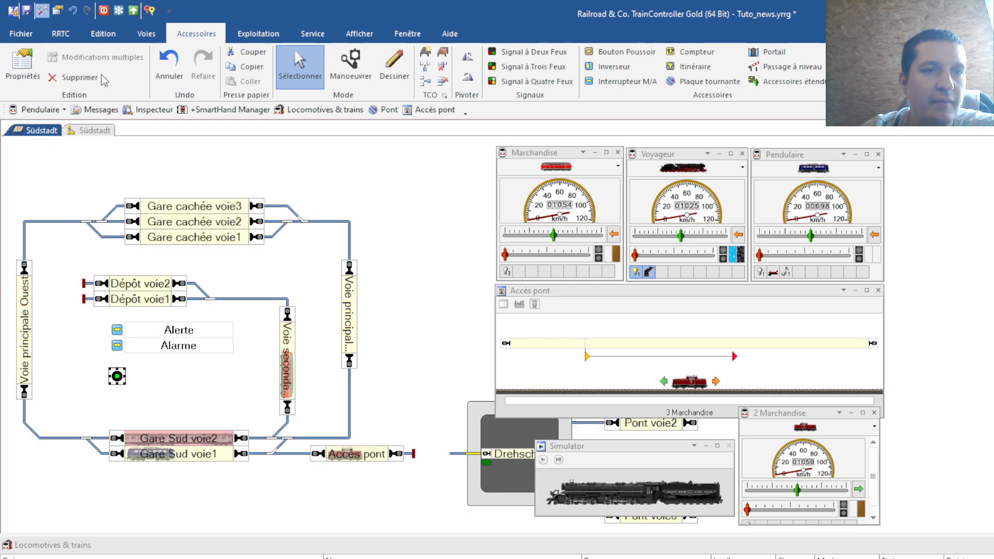
{"action": "left_click", "coordinate": [43, 10]}
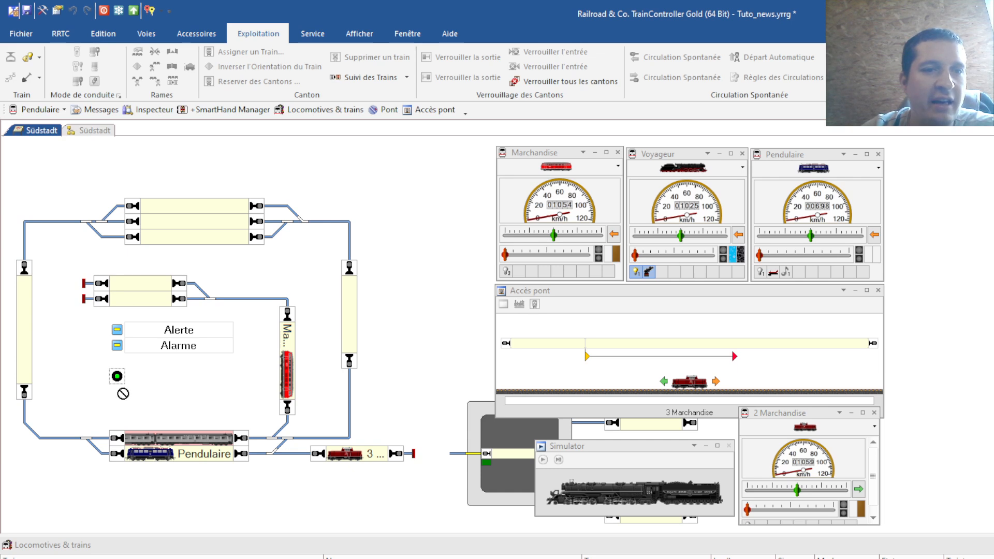
{"action": "left_click", "coordinate": [93, 131]}
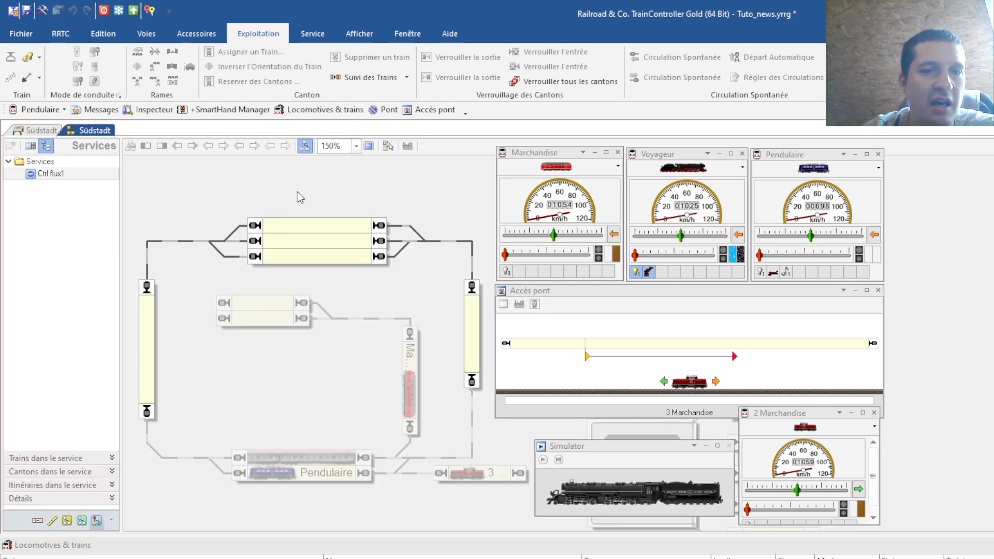
{"action": "left_click", "coordinate": [38, 130]}
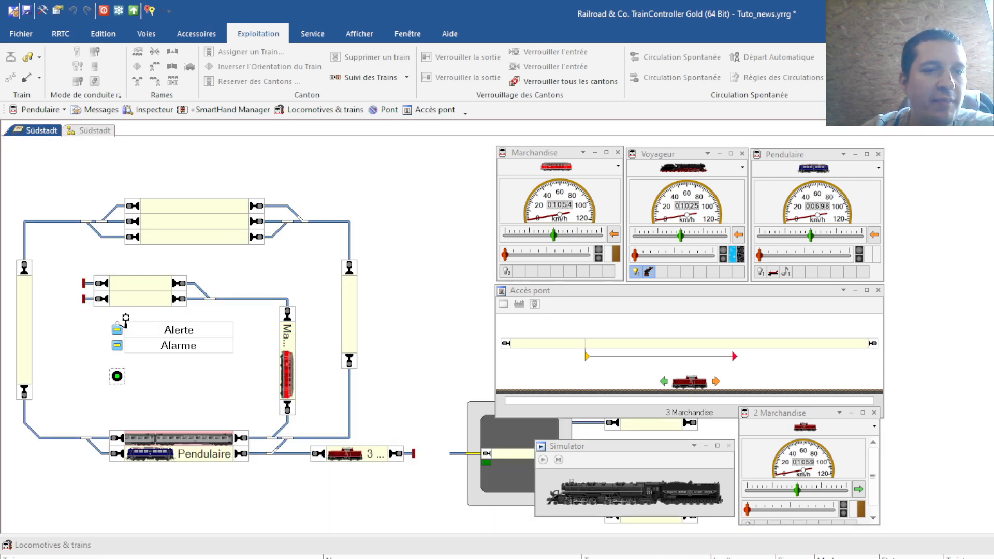
Step: Turn on the Alerte button and check Ctrl flux1 and its blocks in the Südstadt dispatcher
{"action": "left_click", "coordinate": [118, 329]}
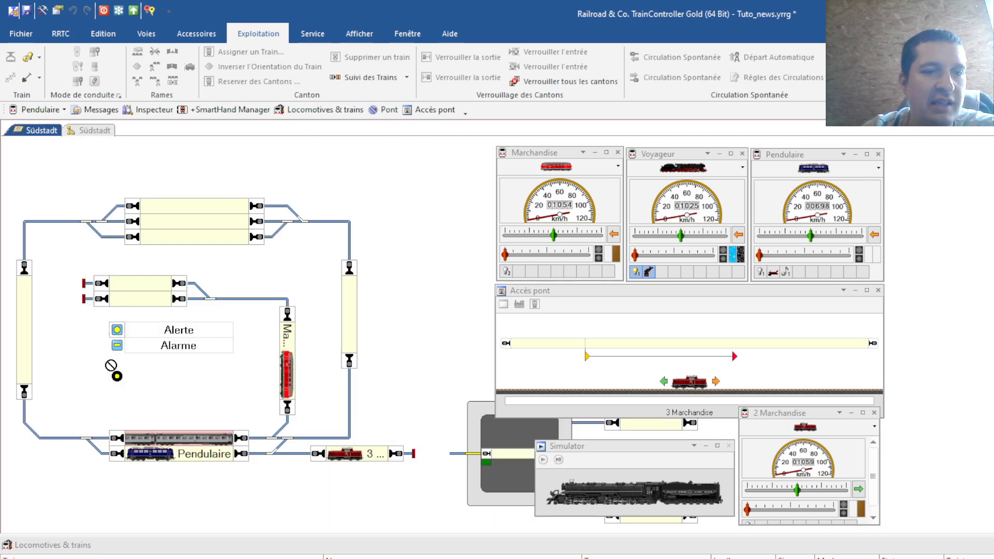
{"action": "left_click", "coordinate": [88, 130]}
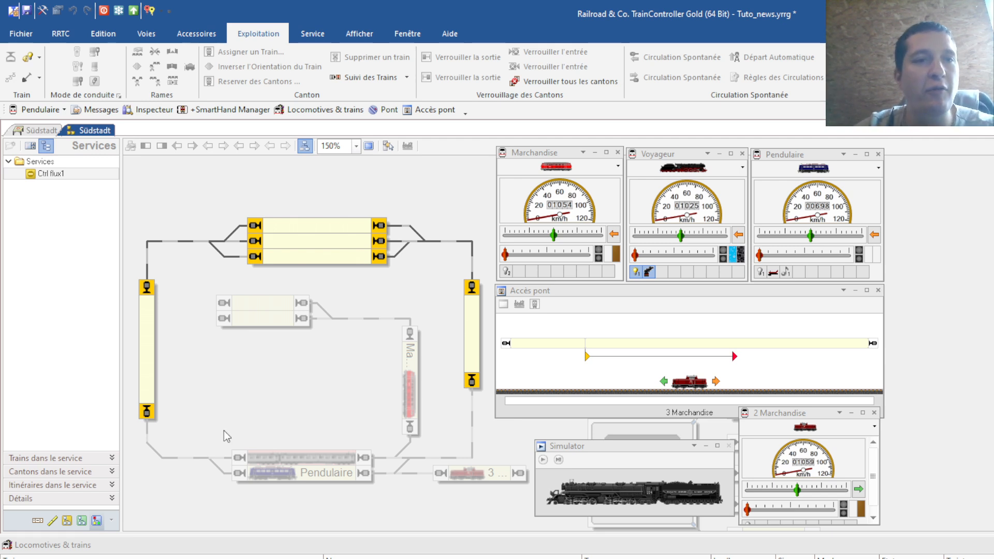
{"action": "left_click", "coordinate": [37, 130]}
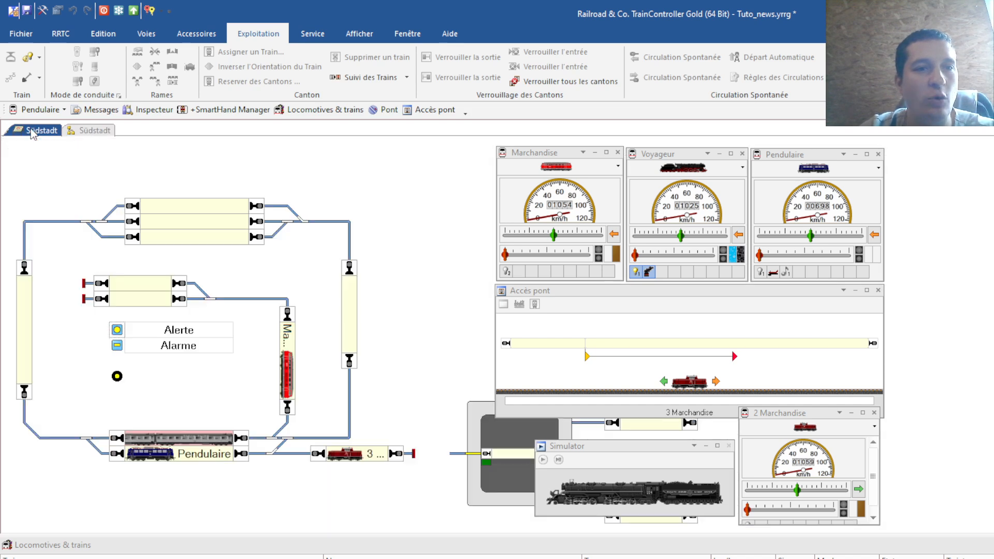
Step: Turn off the Alerte button and turn on the Alarme button on the switchboard
{"action": "left_click", "coordinate": [119, 334]}
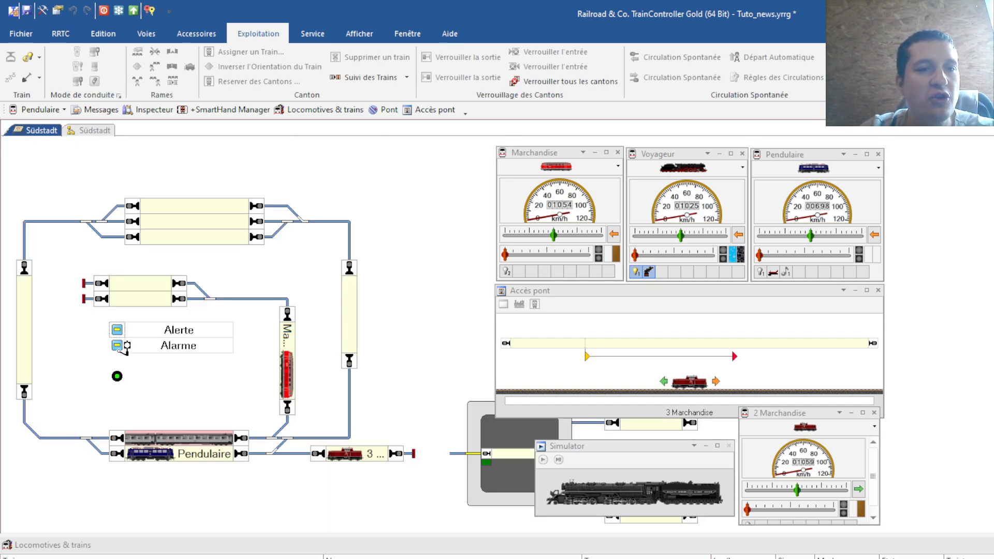
{"action": "left_click", "coordinate": [122, 344]}
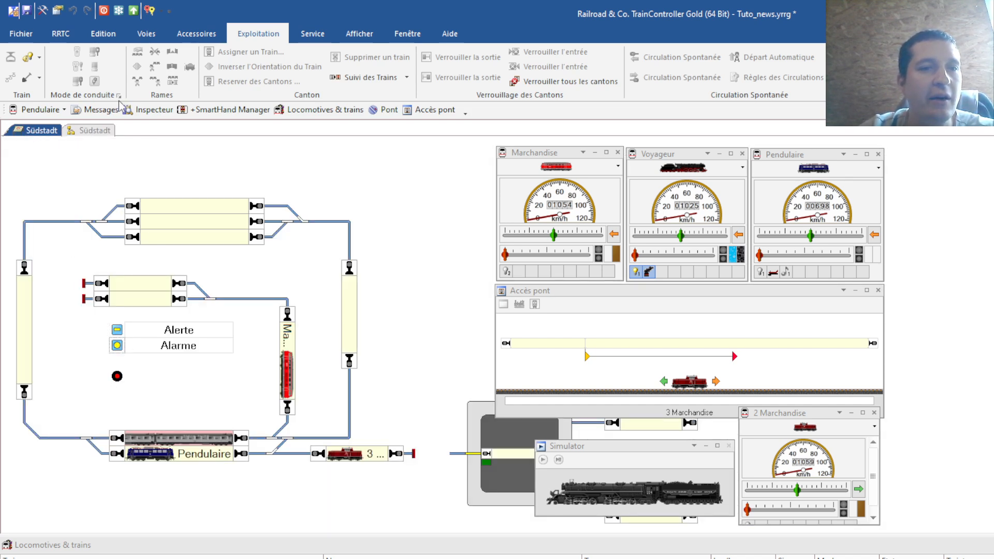
Step: Check Ctrl flux1 in the dispatcher, turn off the Alarme button on the switchboard, and return to the dispatcher
{"action": "left_click", "coordinate": [93, 131]}
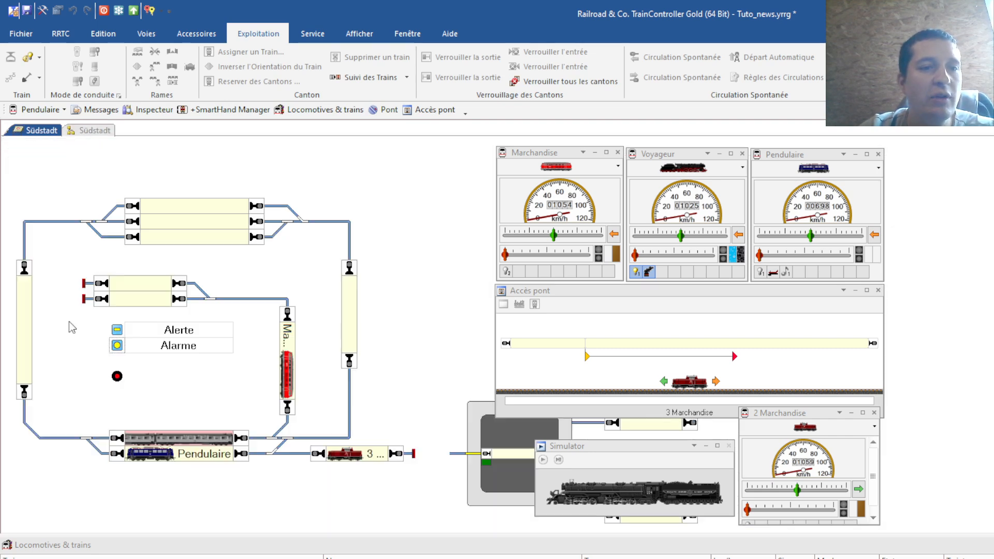
{"action": "left_click", "coordinate": [41, 130]}
{"action": "left_click", "coordinate": [97, 131]}
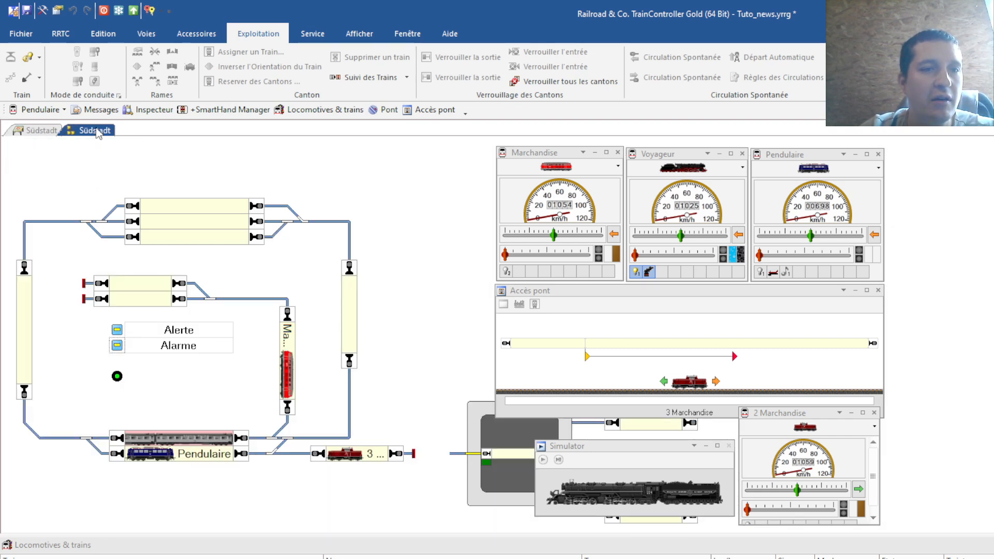
Step: Review the locking rules and the alert and alarm train thresholds of Ctrl flux1, and accept the properties
{"action": "left_click", "coordinate": [43, 11]}
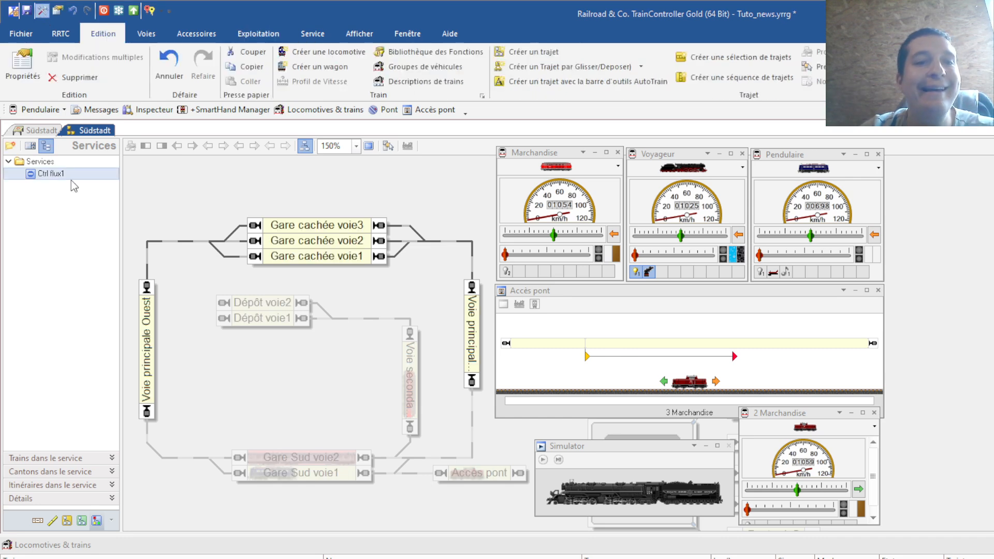
{"action": "double_click", "coordinate": [52, 175]}
{"action": "left_click", "coordinate": [220, 196]}
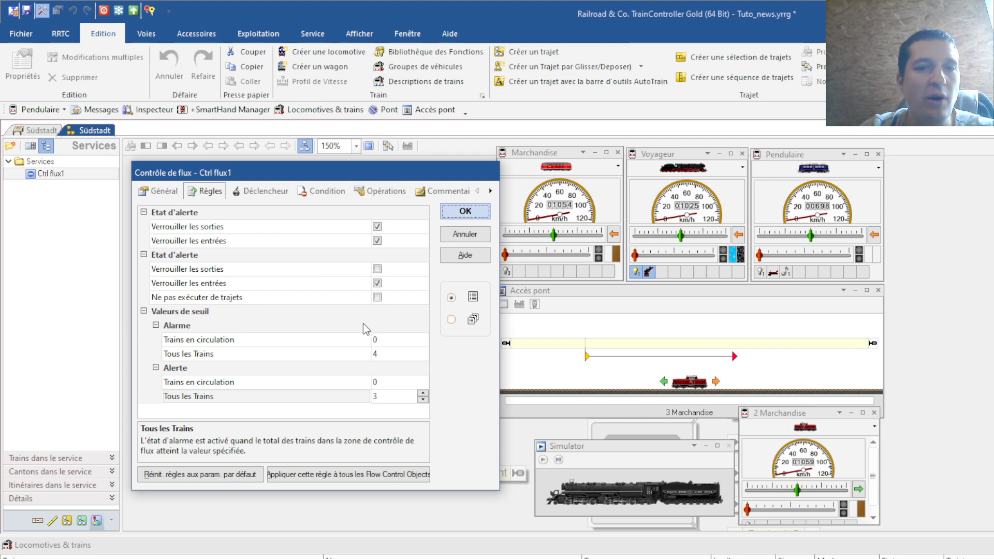
{"action": "left_click", "coordinate": [456, 212]}
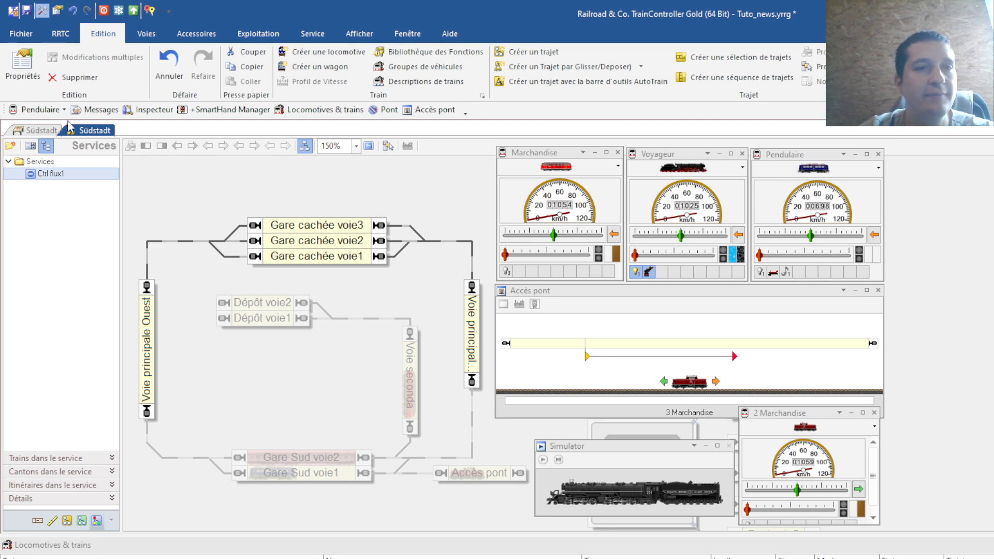
Step: Leave edit mode and, on the switchboard, move Pendulaire to Gare cachée voie3 and the train in Gare Sud voie2 to Gare cachée voie2
{"action": "left_click", "coordinate": [42, 10]}
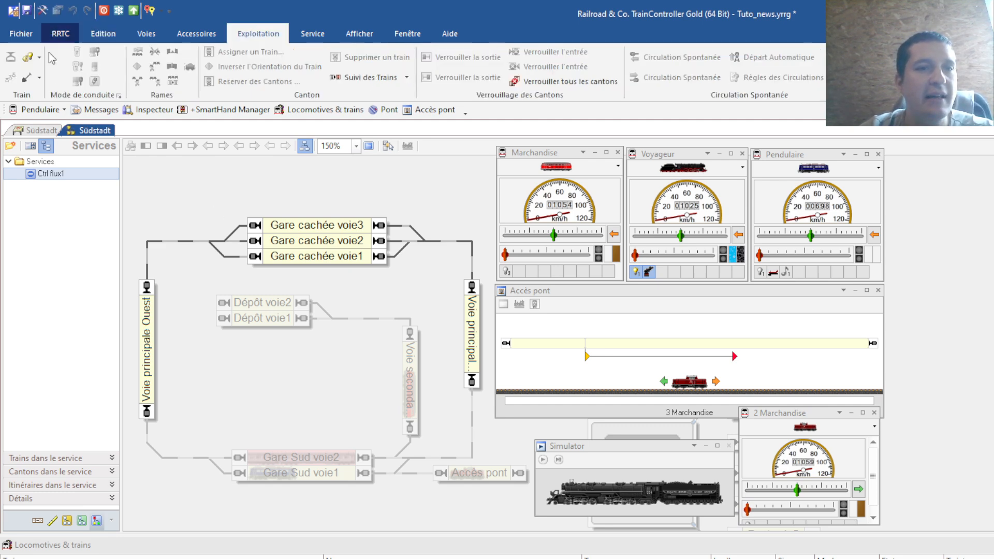
{"action": "left_click", "coordinate": [54, 131]}
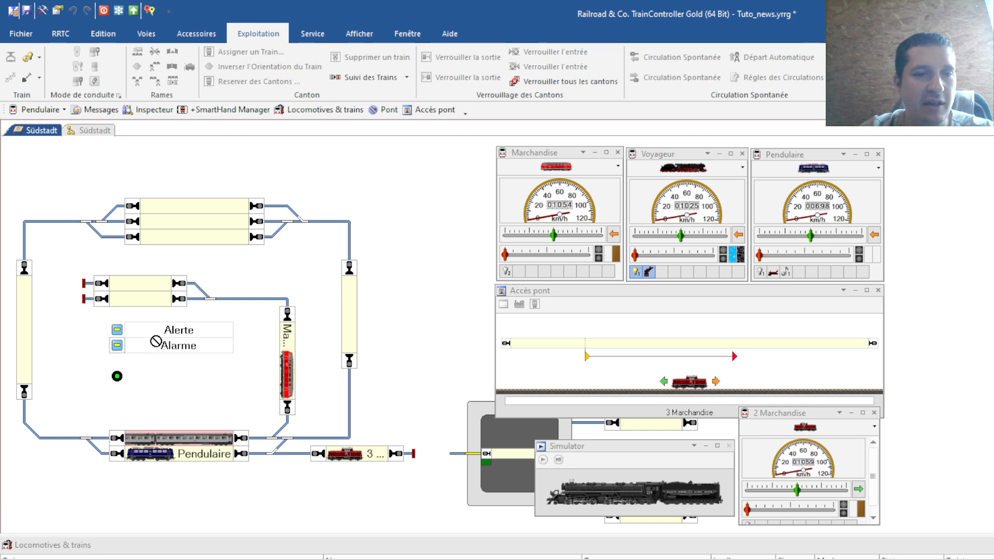
{"action": "left_click_drag", "start_coordinate": [176, 454], "coordinate": [232, 205]}
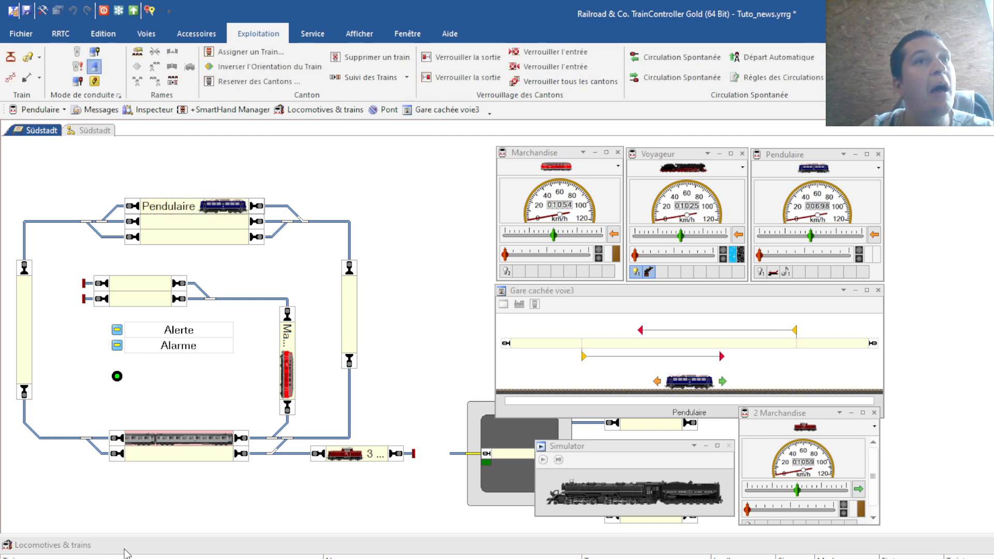
{"action": "left_click_drag", "start_coordinate": [125, 557], "coordinate": [166, 438]}
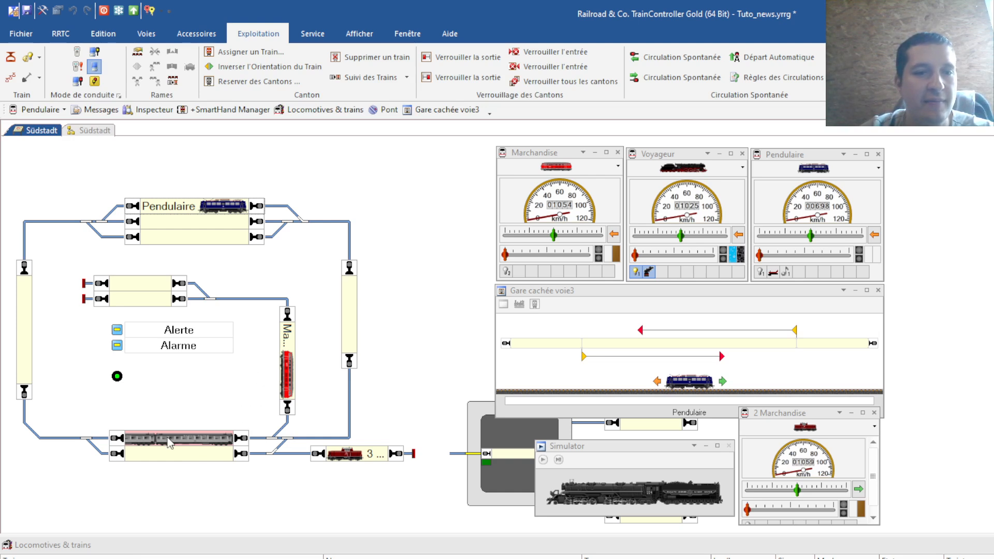
{"action": "left_click_drag", "start_coordinate": [198, 219], "coordinate": [199, 220]}
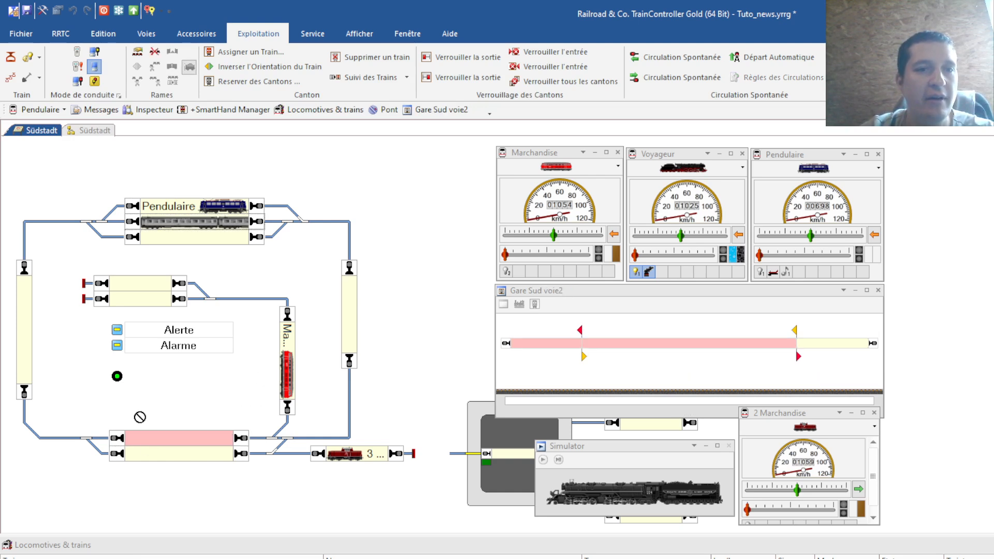
Step: Clear the occupancy of Gare Sud voie2 and move the Marchandise train into that block
{"action": "left_click", "coordinate": [217, 438]}
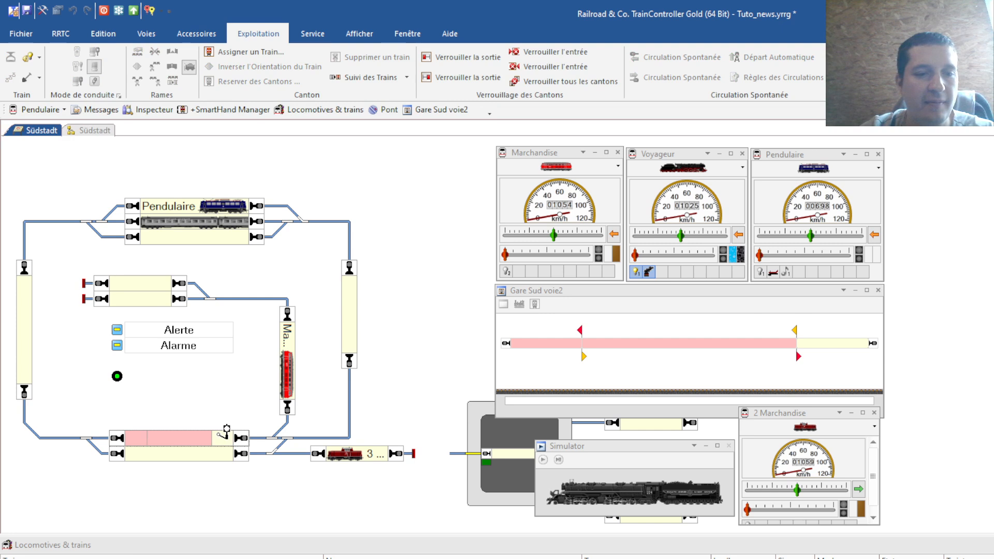
{"action": "left_click", "coordinate": [143, 437], "text": "alt"}
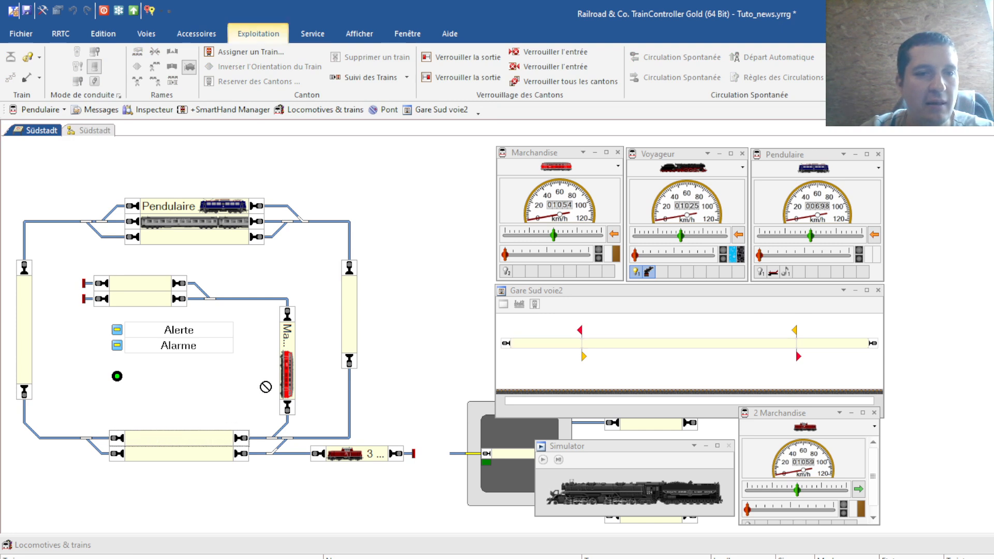
{"action": "left_click_drag", "start_coordinate": [289, 381], "coordinate": [199, 442]}
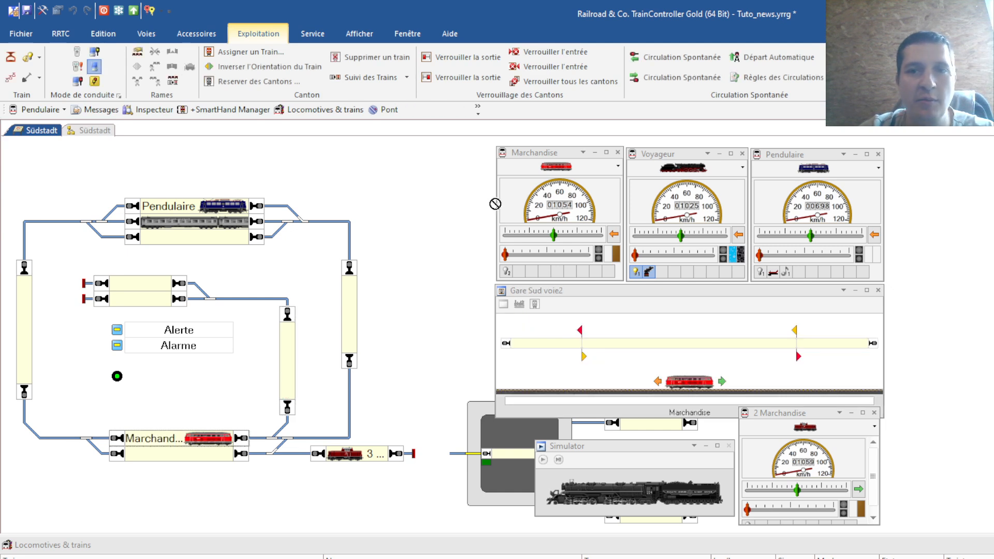
Step: Send Marchandise by AutoTrain from Gare Sud voie2 to Gare cachée voie1 and start the simulator
{"action": "left_click_drag", "start_coordinate": [164, 498], "coordinate": [186, 242]}
{"action": "left_click_drag", "start_coordinate": [347, 310], "coordinate": [108, 394]}
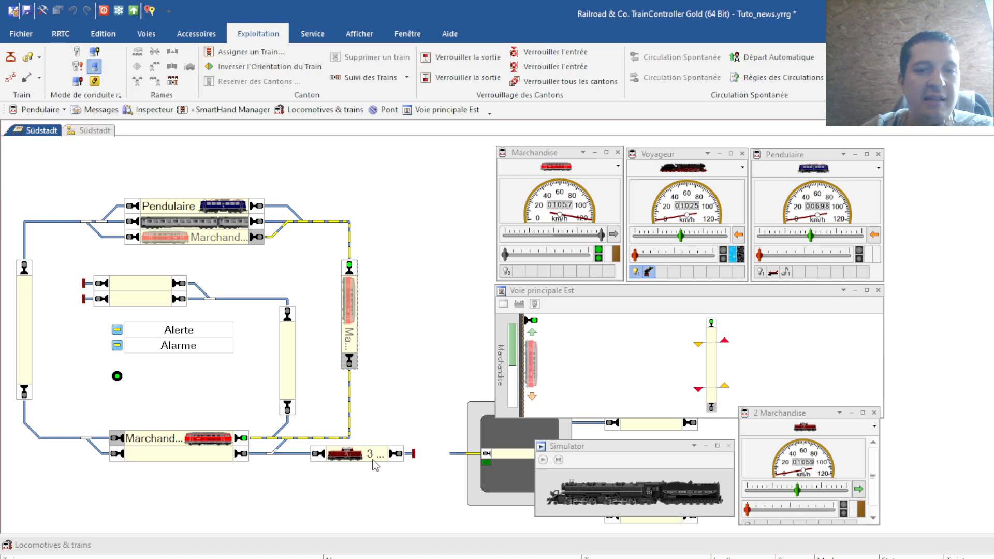
{"action": "left_click", "coordinate": [544, 461]}
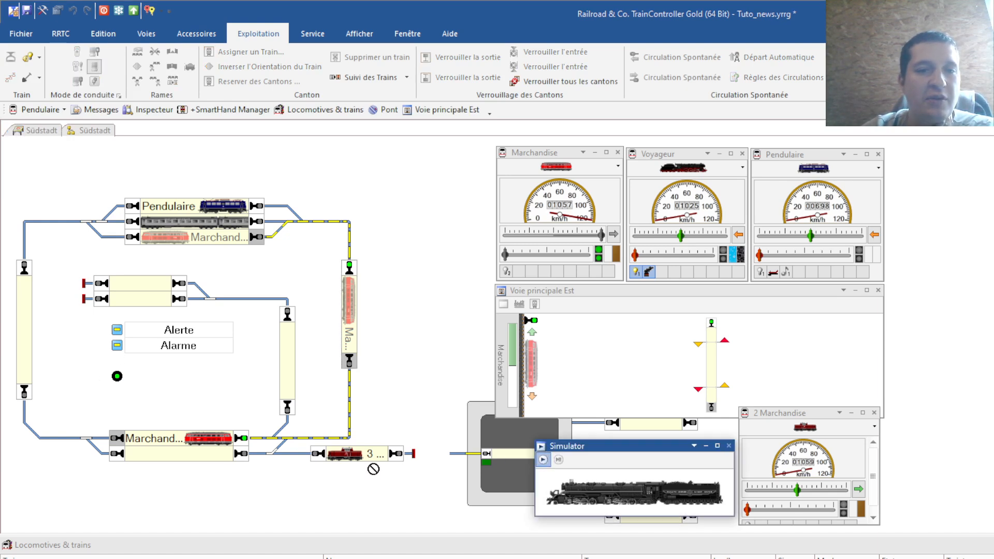
Step: Follow Marchandise's run in the dispatcher and compare the state of Ctrl flux1 with the signal on the switchboard
{"action": "left_click", "coordinate": [95, 131]}
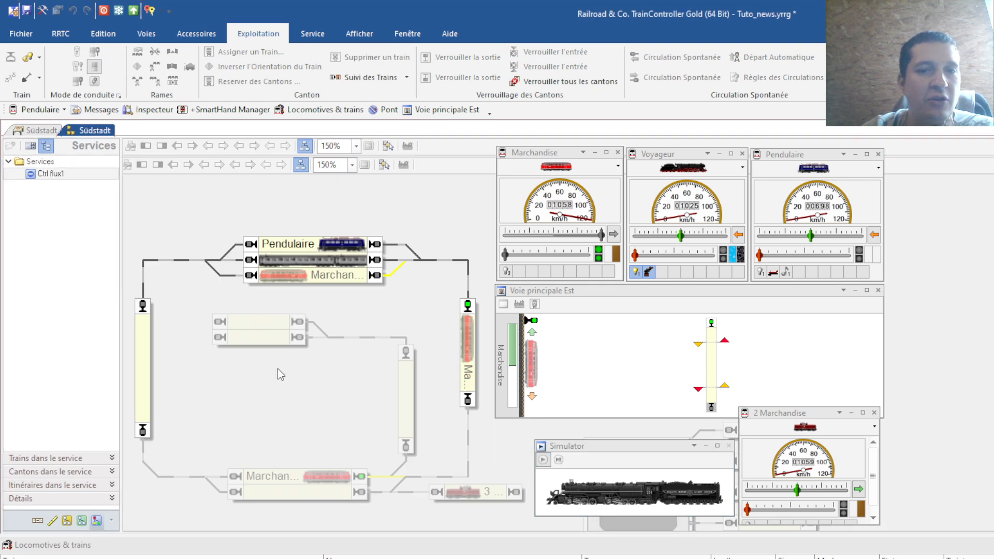
{"action": "left_click", "coordinate": [473, 322]}
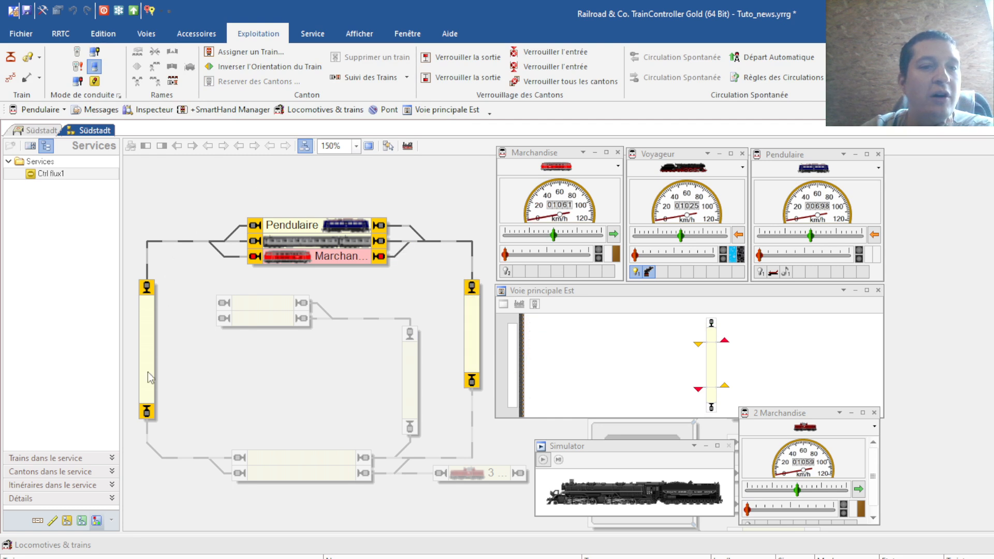
{"action": "left_click", "coordinate": [33, 134]}
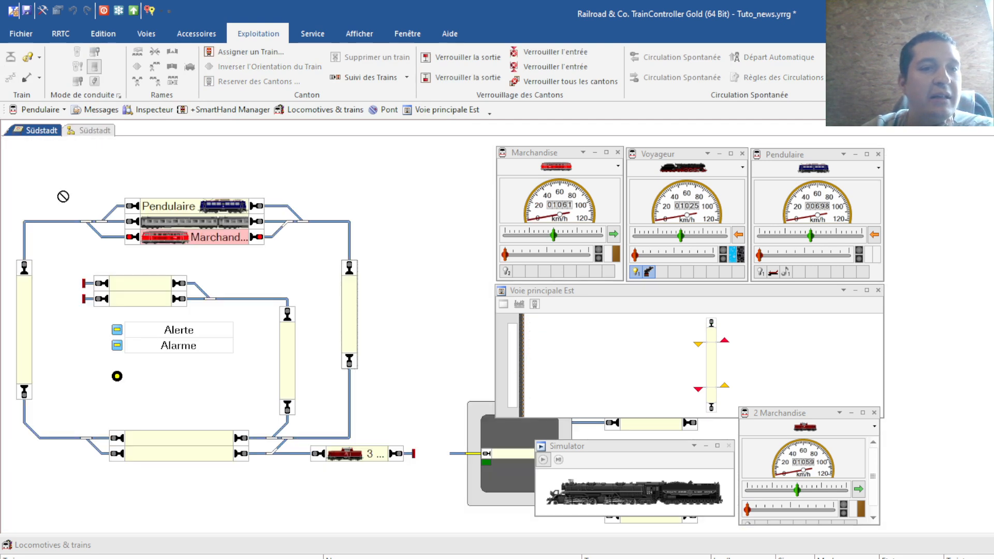
{"action": "left_click", "coordinate": [95, 132]}
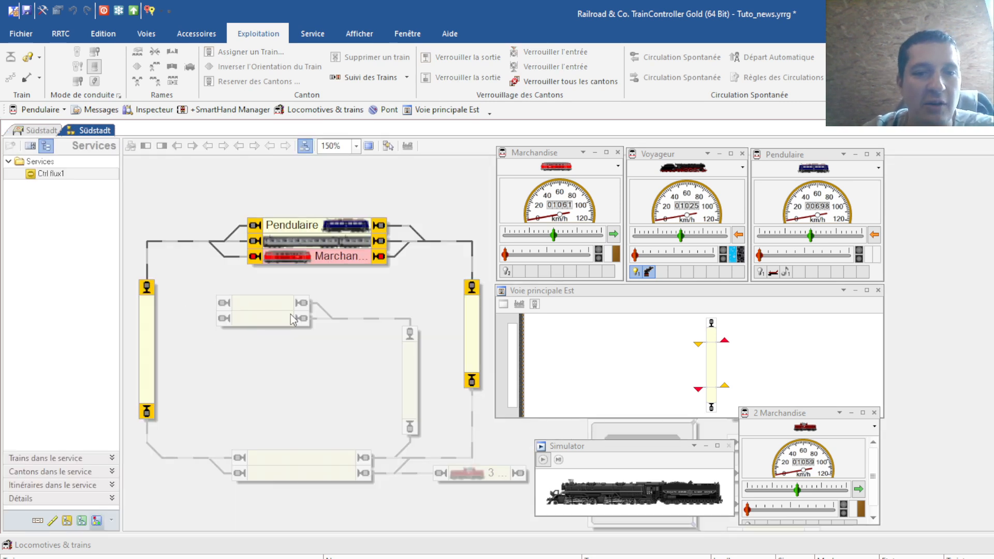
Step: Move 3 Marchandise from Accès pont into Voie principale Est to test the alarm threshold, and out to Gare Sud voie2
{"action": "left_click_drag", "start_coordinate": [468, 474], "coordinate": [473, 313]}
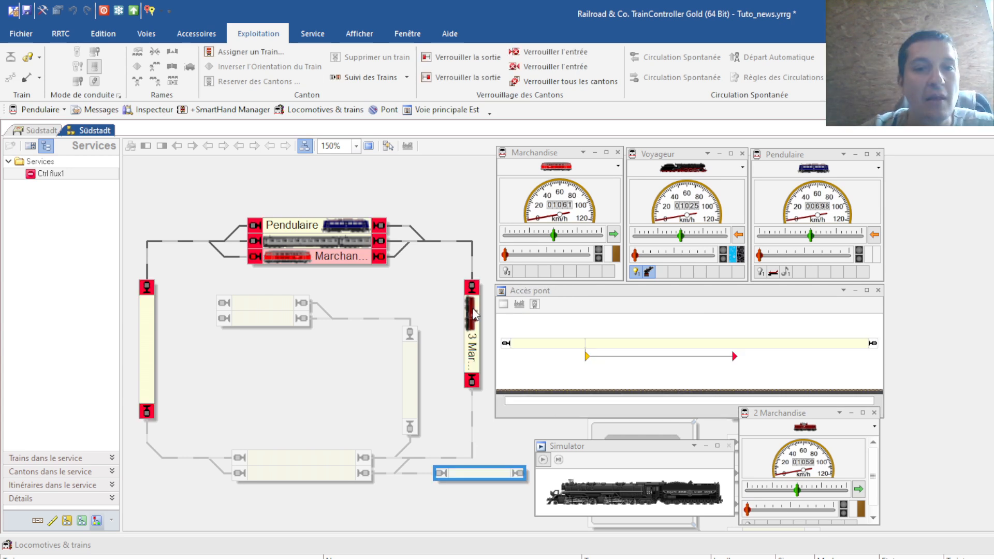
{"action": "left_click_drag", "start_coordinate": [477, 469], "coordinate": [301, 459]}
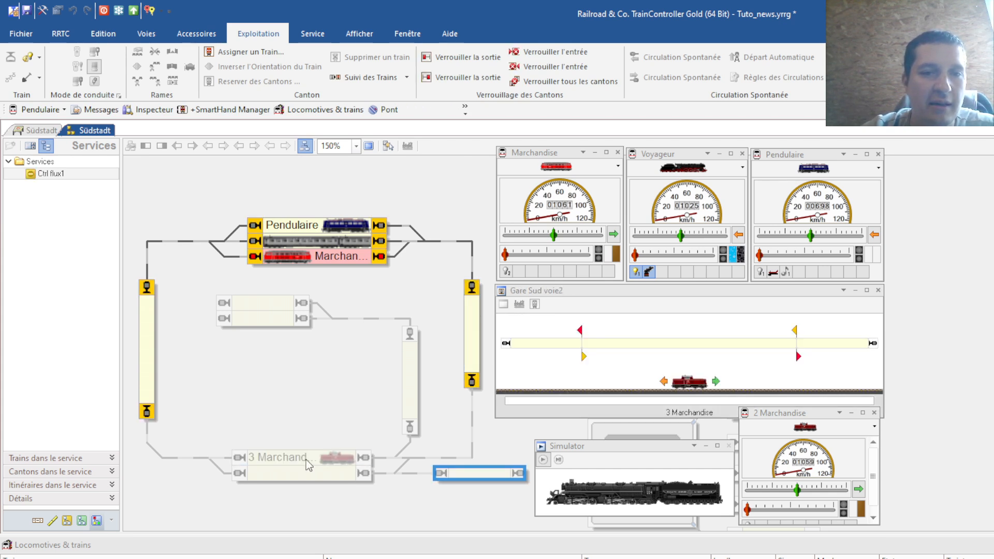
Step: Try to send 3 Marchandise by AutoTrain from Gare Sud voie2 to Voie principale Est, and move it back to Accès pont
{"action": "key", "text": "a"}
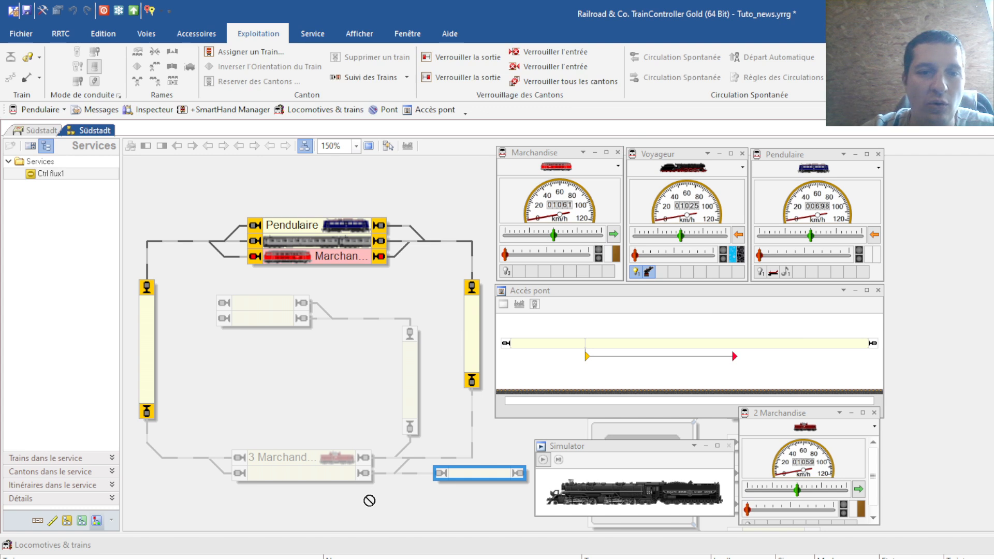
{"action": "left_click_drag", "start_coordinate": [319, 457], "coordinate": [477, 311]}
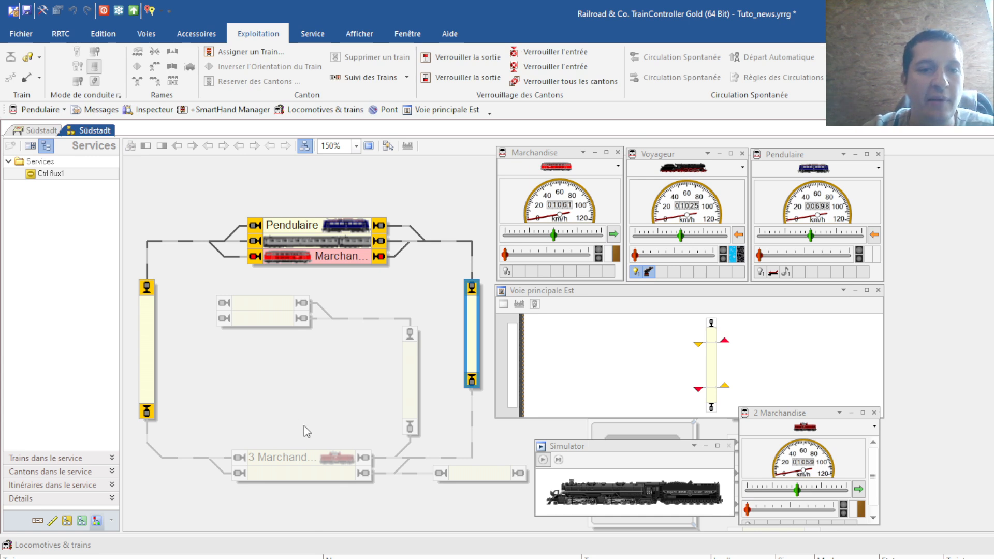
{"action": "left_click_drag", "start_coordinate": [450, 487], "coordinate": [458, 474]}
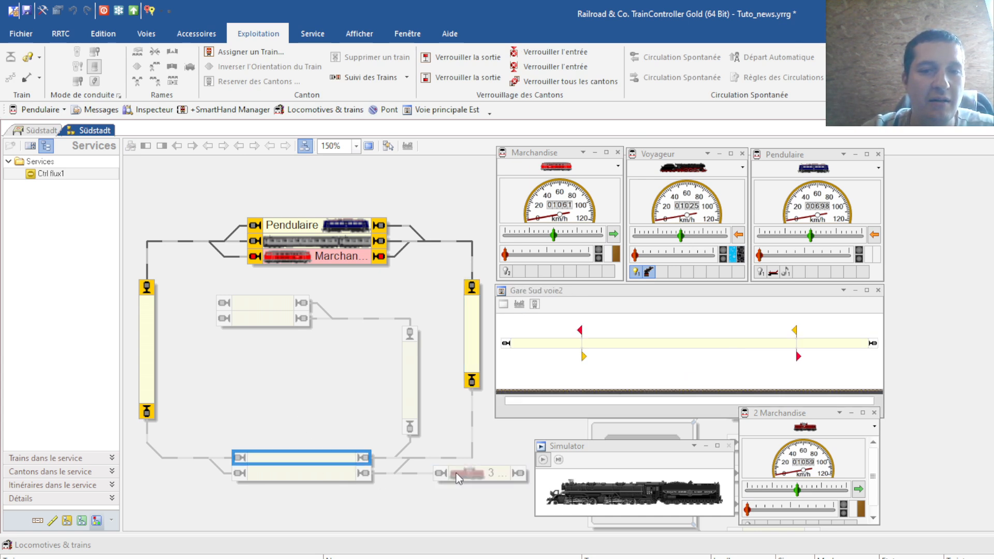
Step: Run Marchandise by AutoTrain from Gare cachée voie1 to Gare Sud voie2 to test leaving the zone in the alert state
{"action": "left_click", "coordinate": [316, 266]}
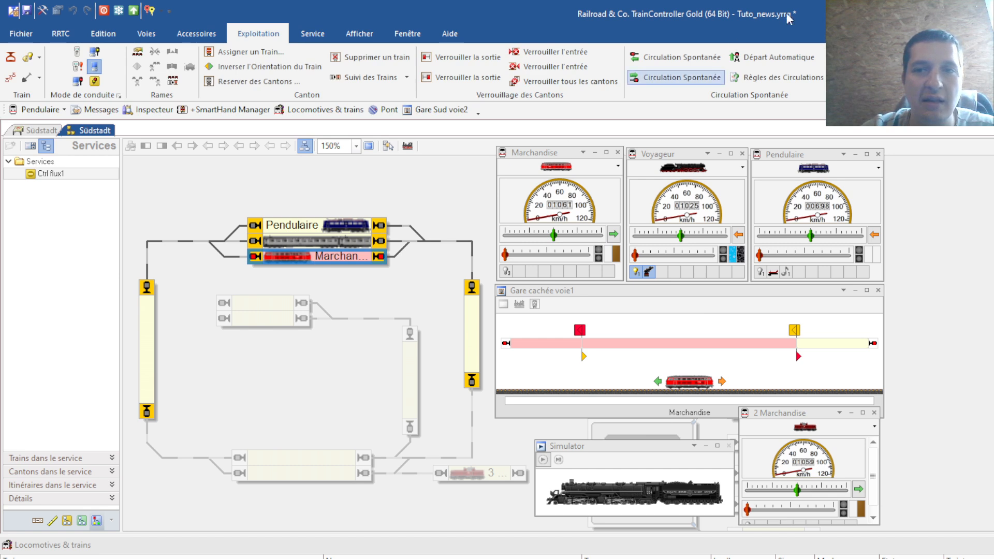
{"action": "left_click", "coordinate": [304, 462]}
{"action": "left_click_drag", "start_coordinate": [306, 461], "coordinate": [306, 461]}
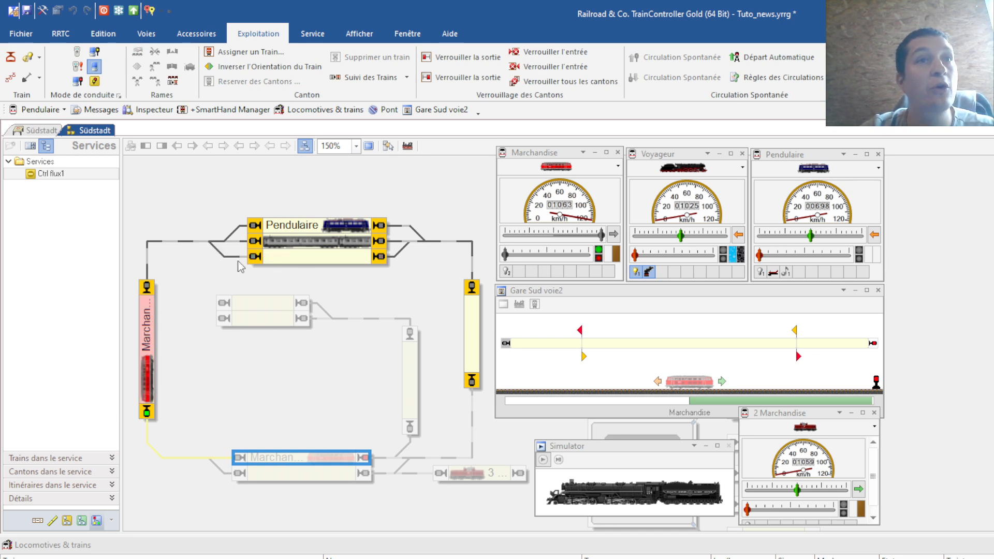
{"action": "left_click", "coordinate": [377, 339]}
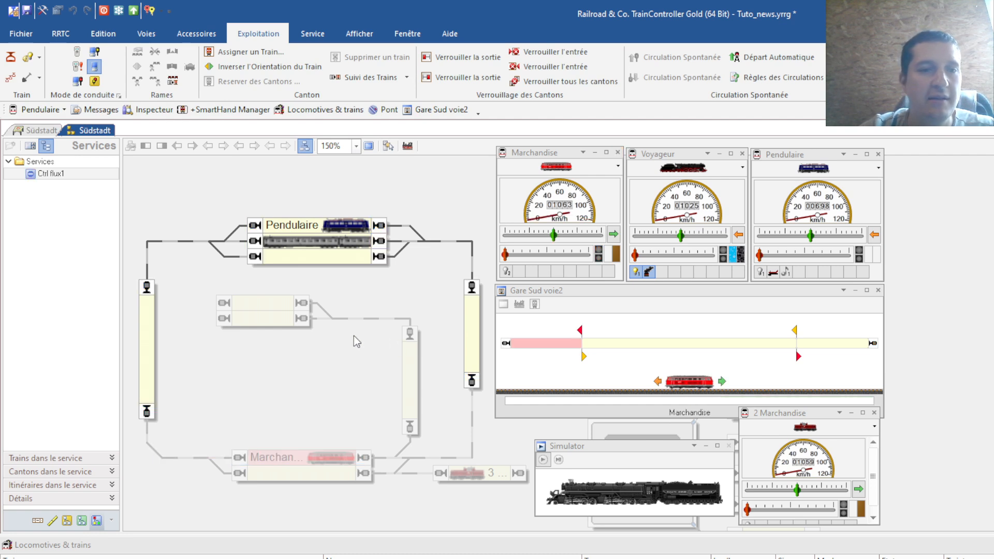
Step: Move Marchandise back to Gare cachée voie1 and 3 Marchandise into Voie principale Est to trigger the alarm state
{"action": "left_click_drag", "start_coordinate": [346, 462], "coordinate": [292, 258]}
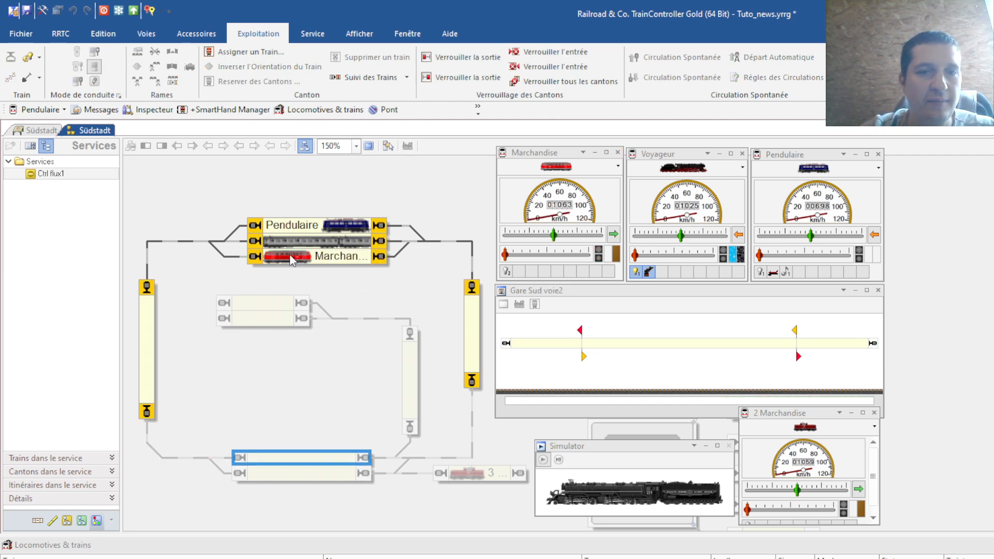
{"action": "left_click_drag", "start_coordinate": [465, 474], "coordinate": [472, 326]}
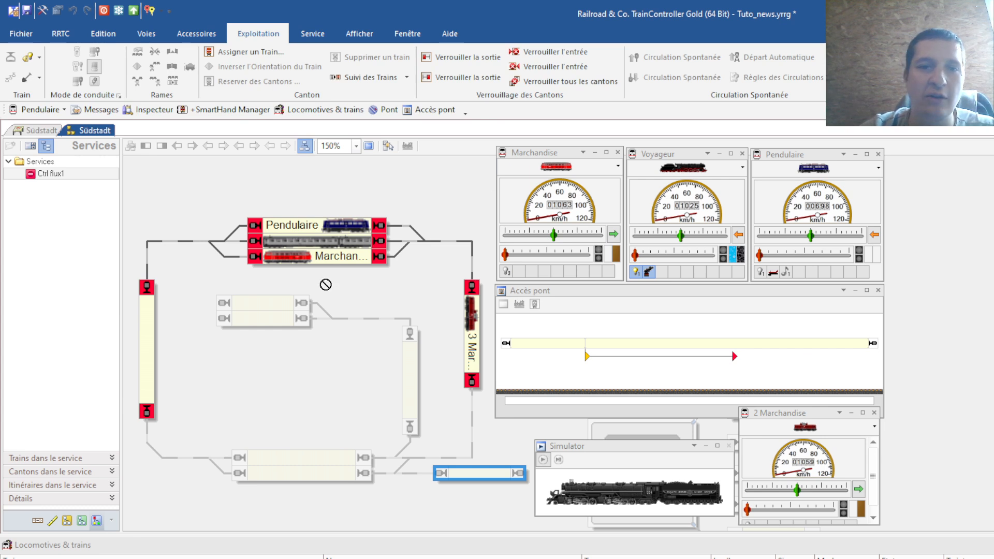
Step: Try to send Marchandise by AutoTrain from Gare cachée voie1 to Gare Sud voie2 in the alarm state, and dismiss the message
{"action": "left_click_drag", "start_coordinate": [295, 255], "coordinate": [300, 461]}
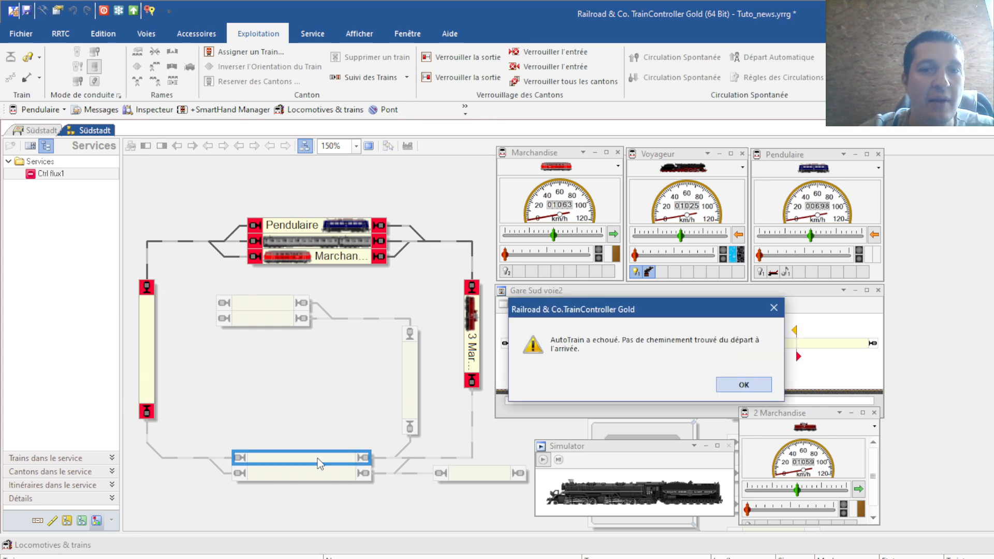
{"action": "left_click_drag", "start_coordinate": [628, 316], "coordinate": [351, 311]}
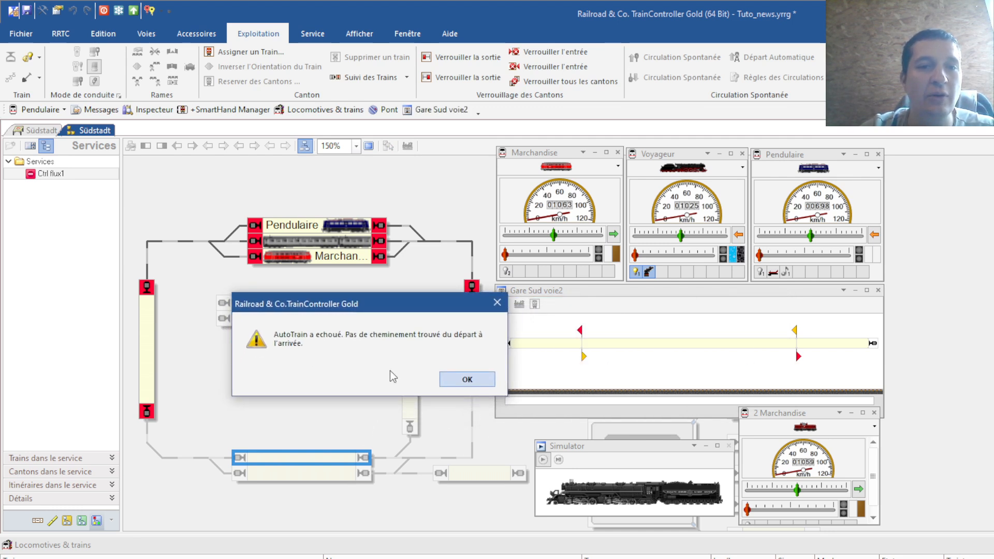
{"action": "left_click", "coordinate": [466, 378]}
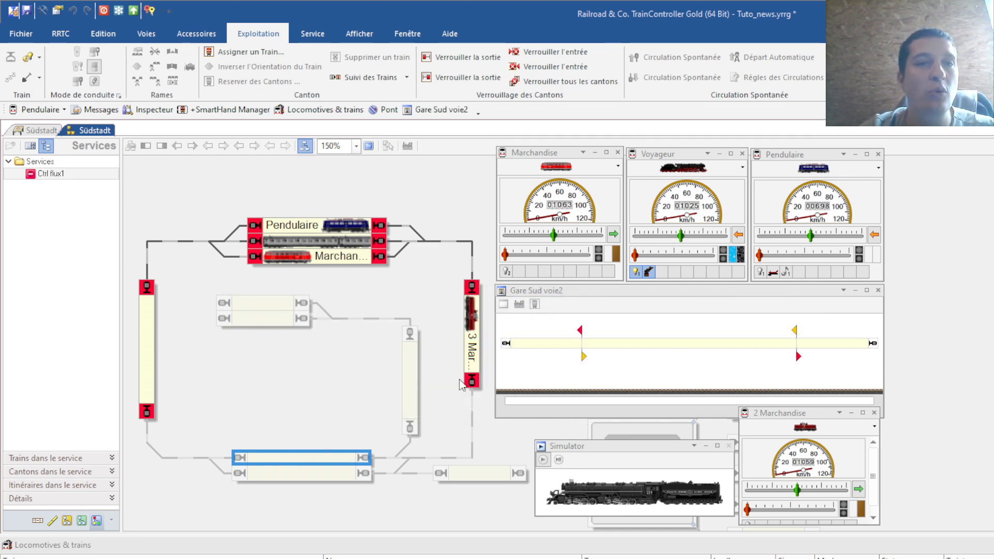
Step: Review the lock rules and threshold values of the Ctrl flux1 flow control in edit mode, and close without saving
{"action": "left_click", "coordinate": [43, 11]}
{"action": "left_click", "coordinate": [53, 174]}
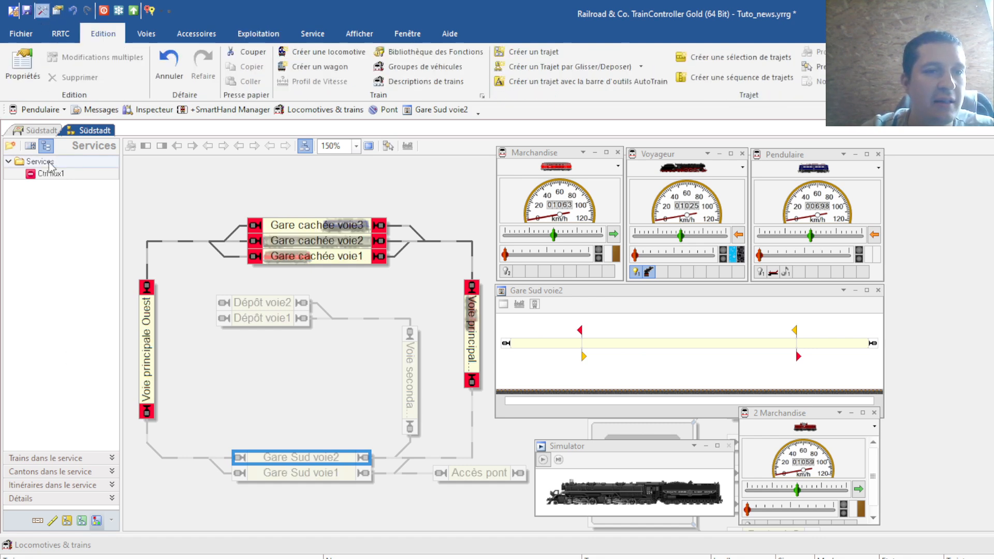
{"action": "double_click", "coordinate": [53, 173]}
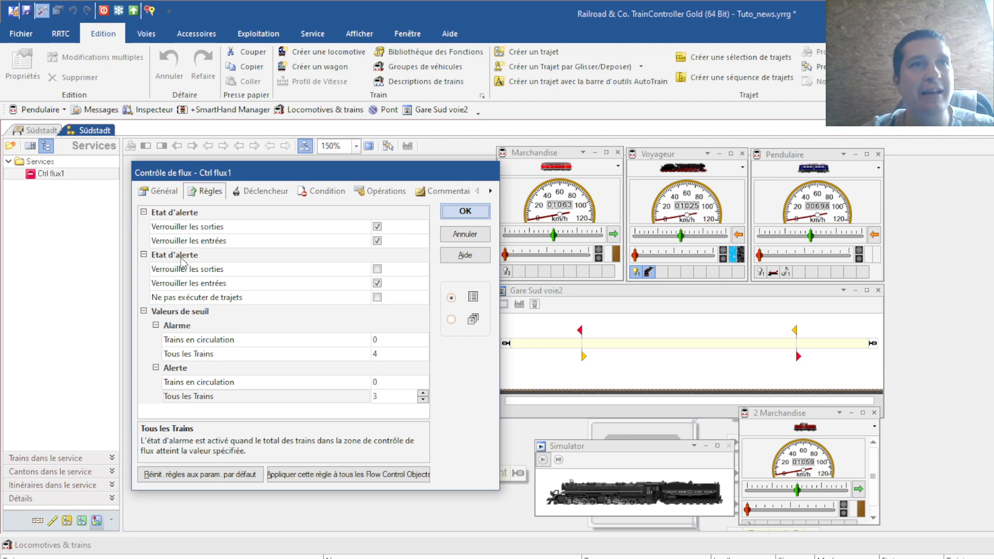
{"action": "left_click", "coordinate": [377, 283]}
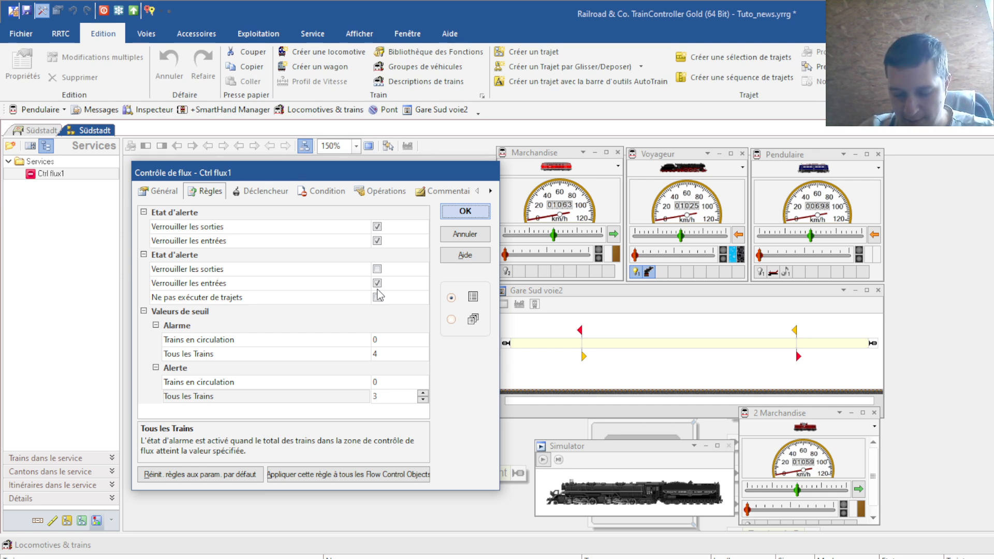
{"action": "left_click", "coordinate": [454, 235]}
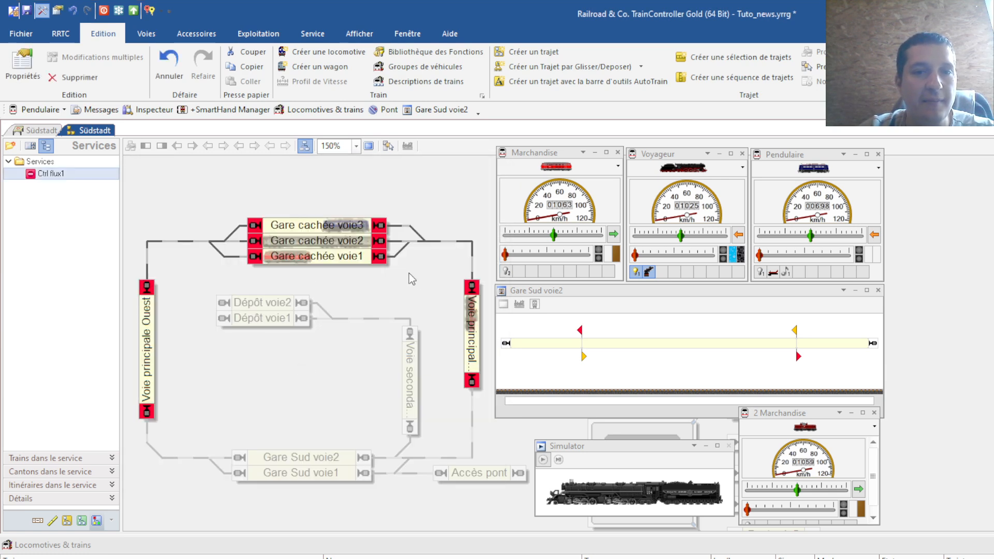
Step: Return to operation mode without restarting AutoTrain runs, and move 3 Marchandise to Accès pont and Marchandise to Gare Sud voie2
{"action": "left_click", "coordinate": [43, 10]}
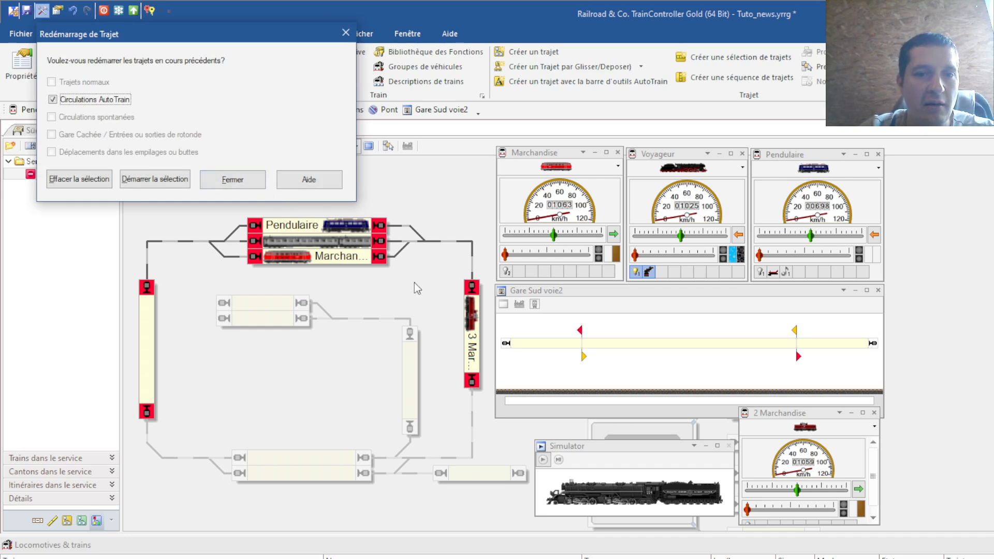
{"action": "left_click", "coordinate": [240, 182]}
{"action": "left_click", "coordinate": [482, 471]}
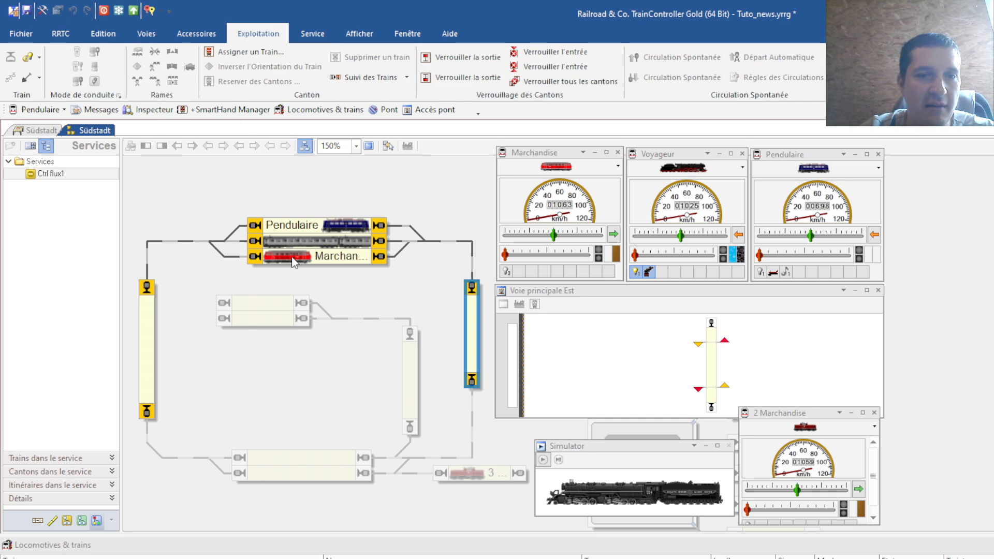
{"action": "left_click", "coordinate": [301, 457]}
{"action": "left_click_drag", "start_coordinate": [301, 457], "coordinate": [291, 457]}
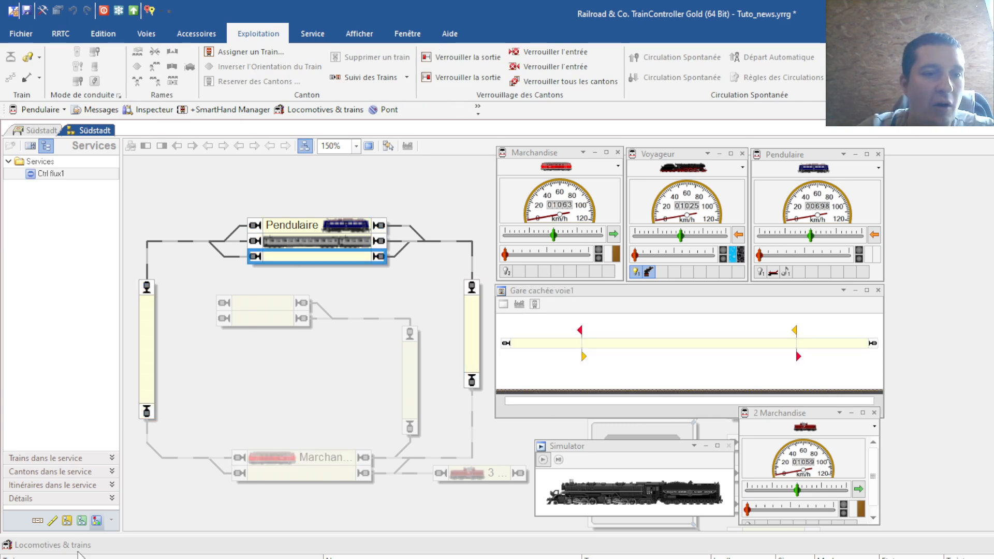
Step: Create a new trajet in the Zugfahrten folder in edit mode and name it Traj
{"action": "left_click", "coordinate": [66, 521]}
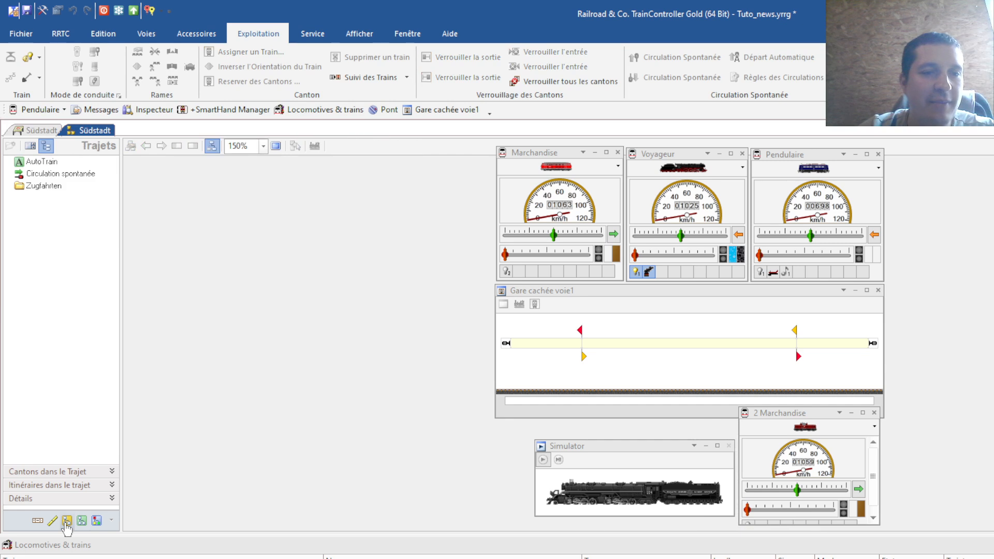
{"action": "left_click", "coordinate": [42, 10]}
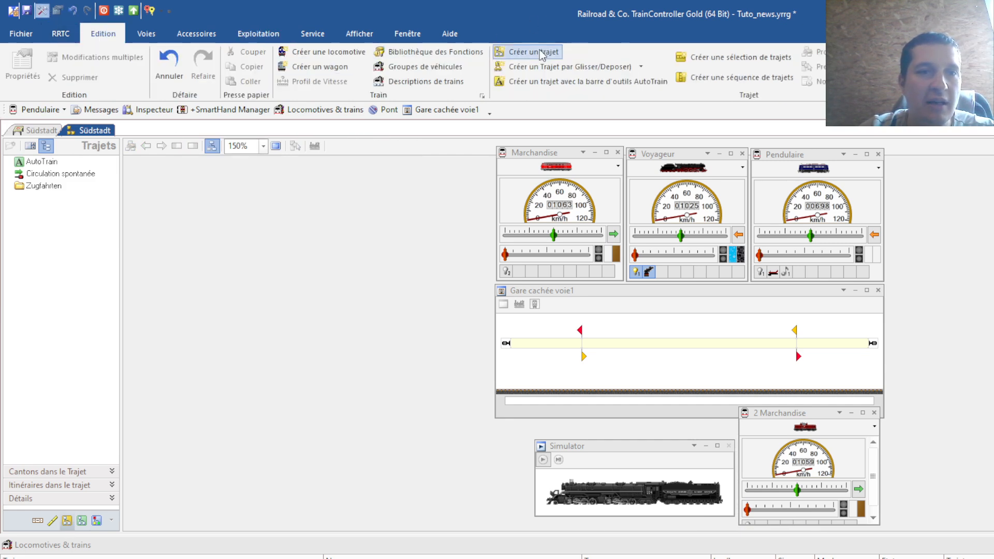
{"action": "left_click", "coordinate": [8, 185]}
{"action": "left_click", "coordinate": [42, 198]}
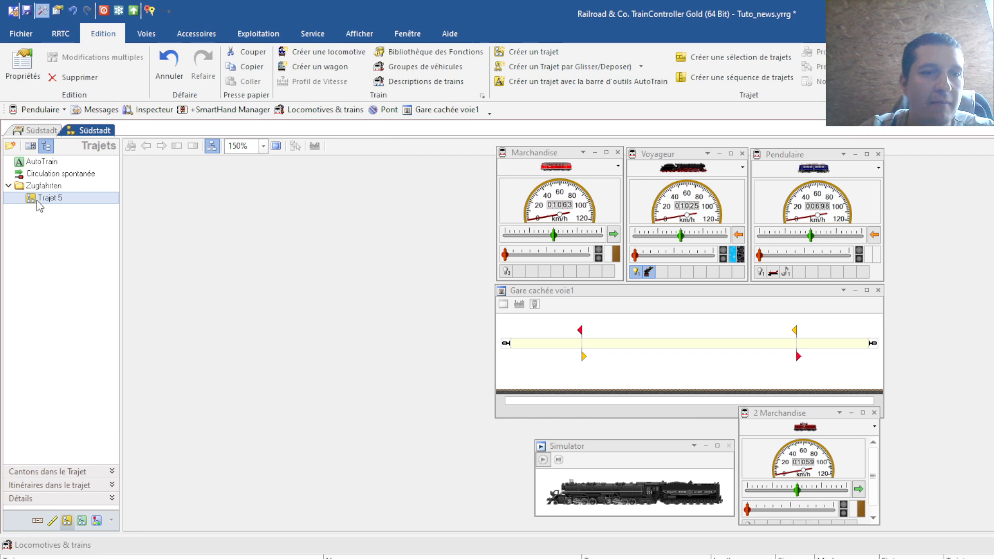
{"action": "key", "text": "alt+Return"}
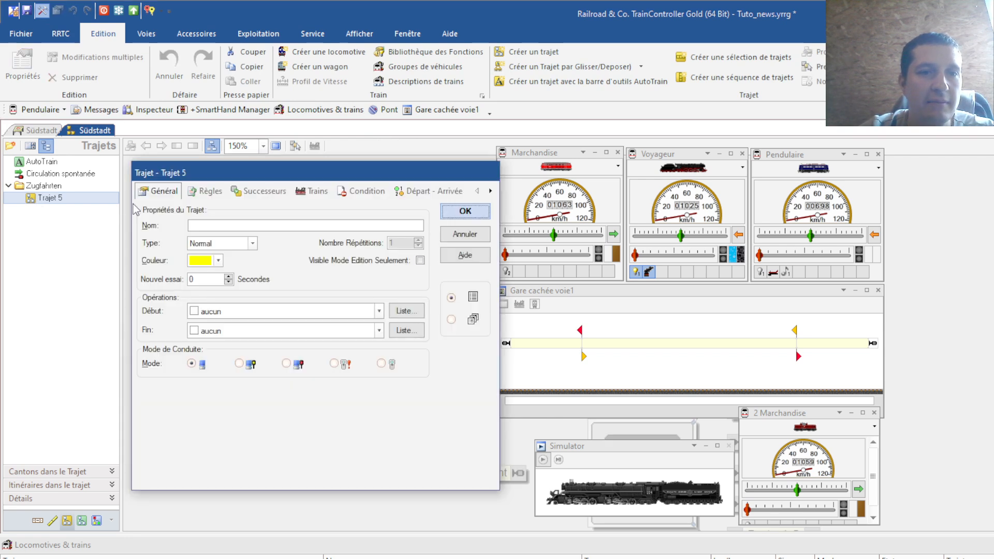
{"action": "left_click", "coordinate": [205, 225]}
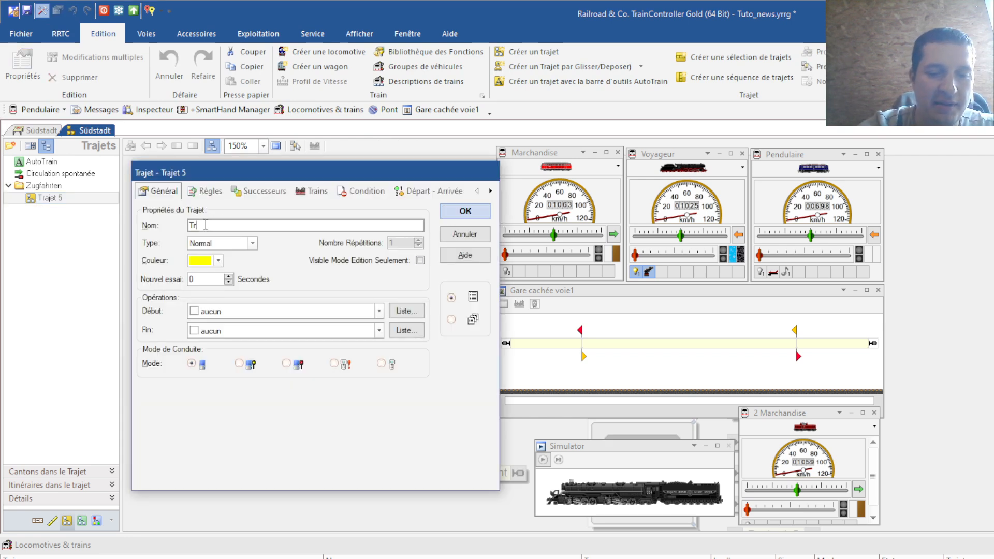
Step: Turn off the Sélectionner uniquement les trains dans les cantons de départ rule for Traj, check its remaining settings, and save it
{"action": "left_click", "coordinate": [205, 191]}
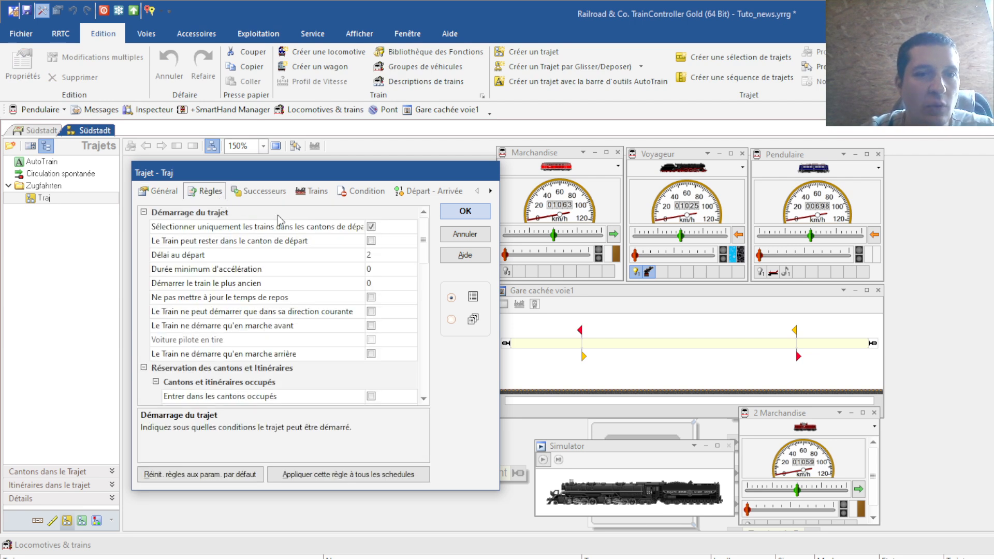
{"action": "left_click", "coordinate": [371, 228]}
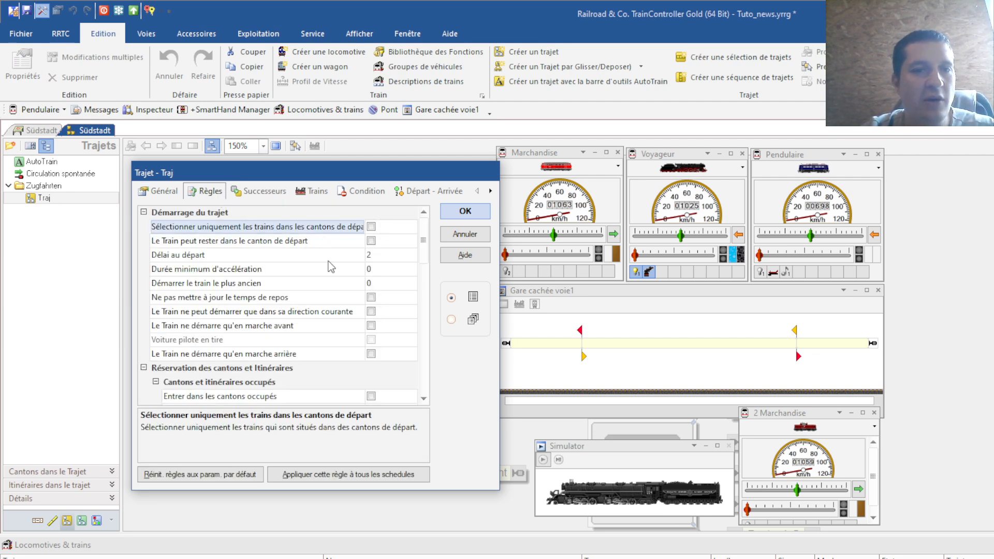
{"action": "left_click", "coordinate": [264, 190]}
{"action": "left_click", "coordinate": [316, 190]}
{"action": "left_click", "coordinate": [362, 190]}
{"action": "left_click", "coordinate": [222, 229]}
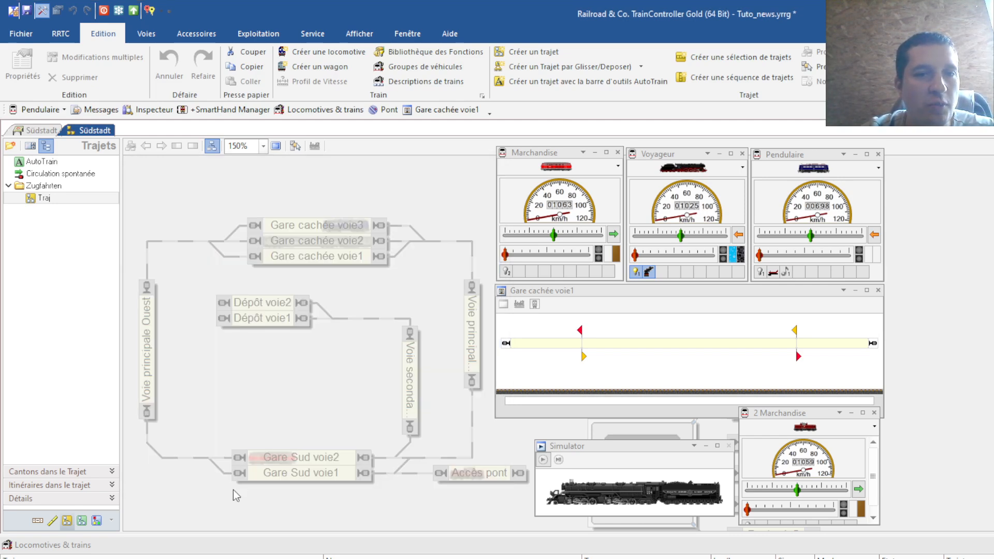
Step: Add both Gare Sud tracks, Voie principale Ouest, the three Gare cachée tracks, Voie principale Est and their connecting routes to Traj
{"action": "left_click", "coordinate": [43, 197]}
{"action": "left_click", "coordinate": [295, 147]}
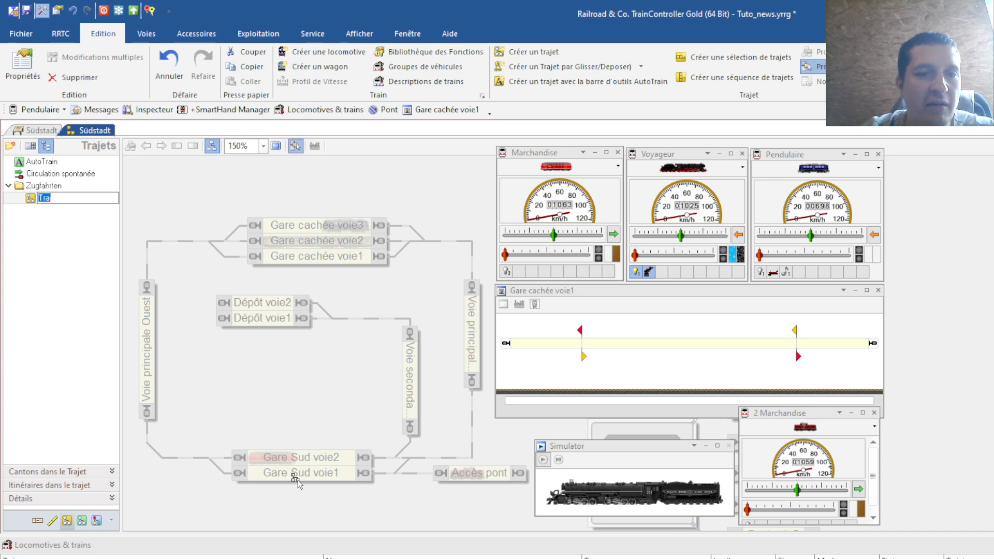
{"action": "left_click", "coordinate": [302, 463]}
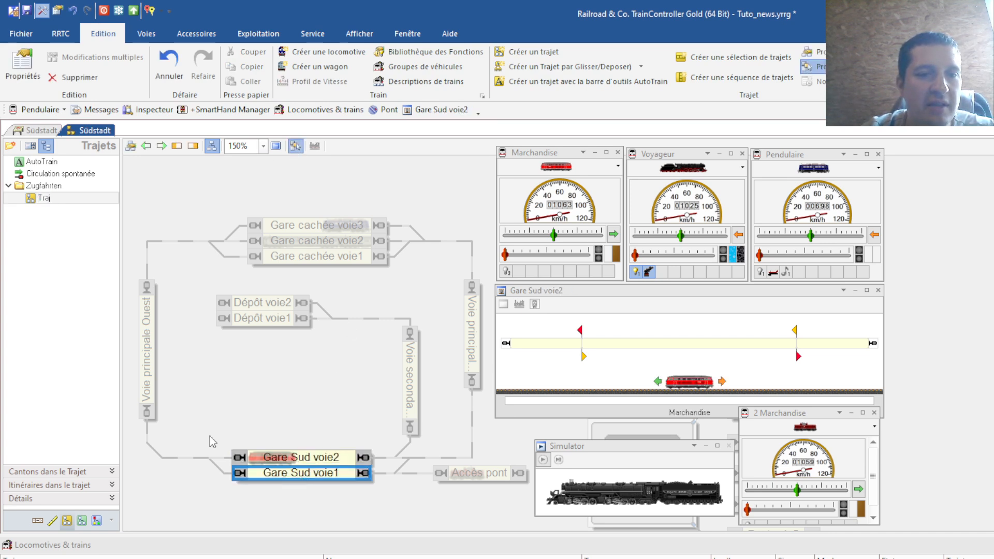
{"action": "left_click", "coordinate": [154, 340]}
{"action": "left_click", "coordinate": [222, 459]}
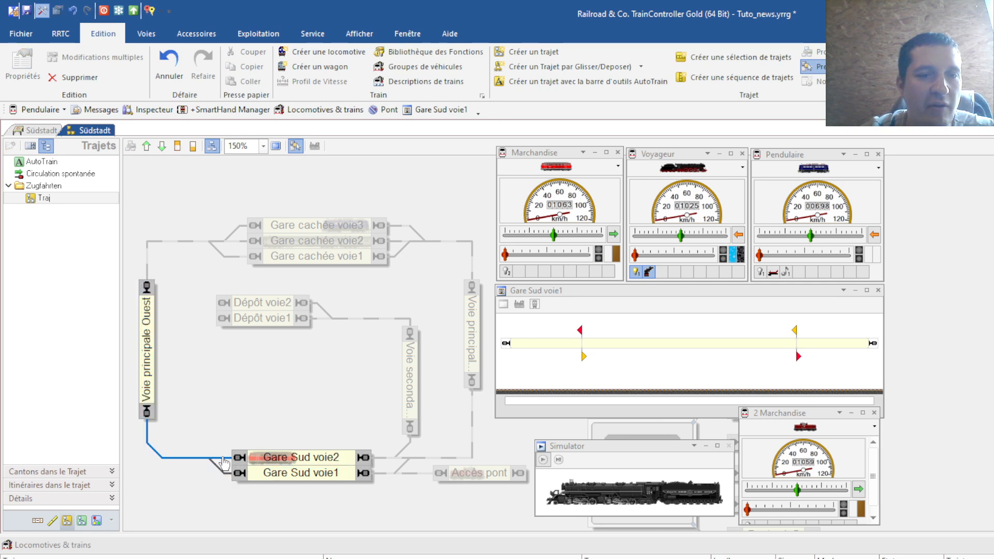
{"action": "left_click", "coordinate": [197, 239]}
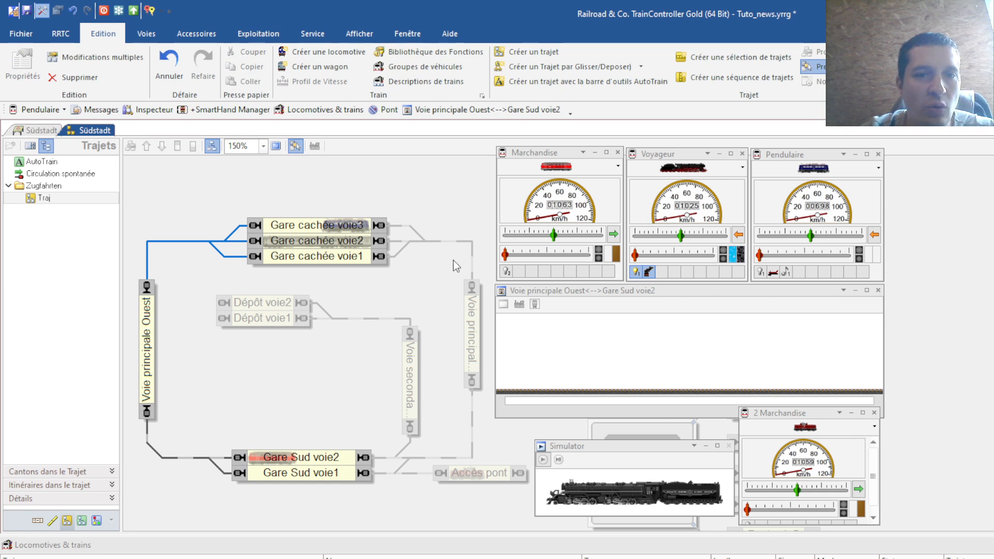
{"action": "left_click", "coordinate": [469, 245]}
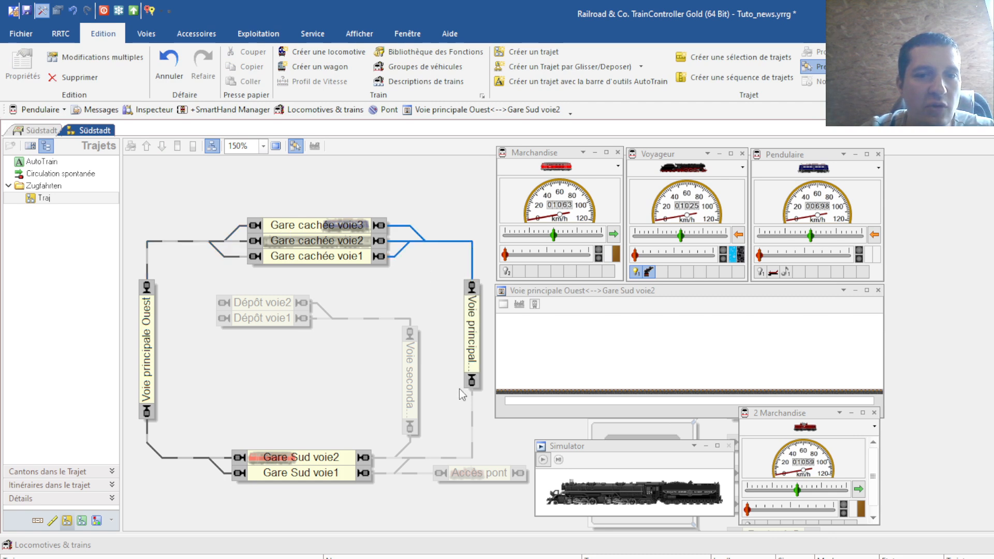
{"action": "left_click", "coordinate": [471, 448]}
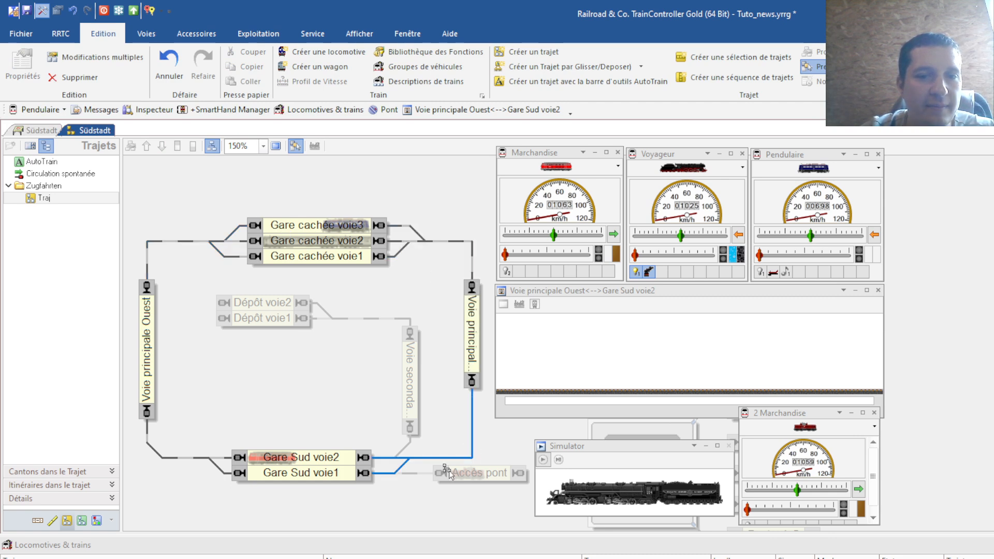
Step: Mark Gare Sud voie2 and voie1 as departure and arrival blocks of Traj toward Voie principale Ouest, and leave edit mode without restarting runs
{"action": "left_click", "coordinate": [304, 460]}
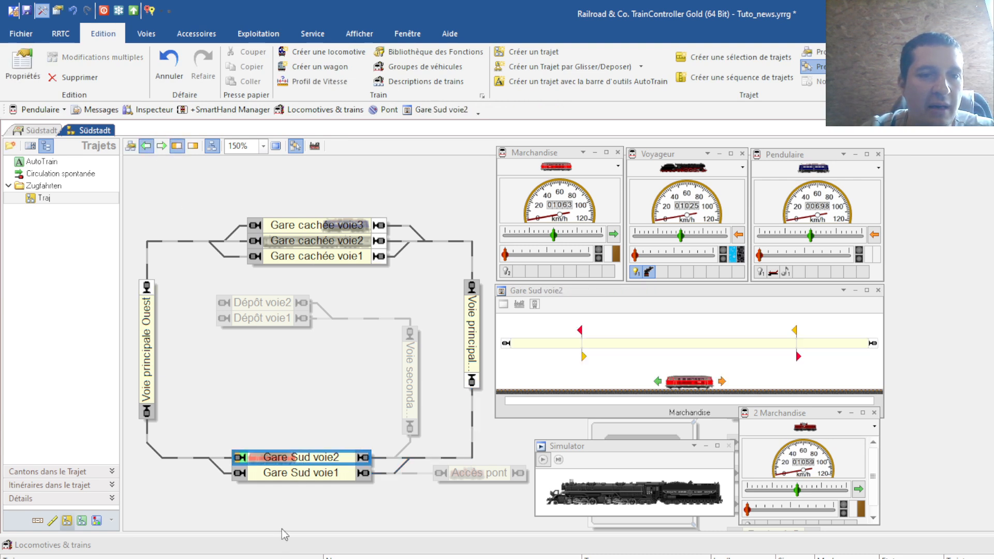
{"action": "left_click", "coordinate": [265, 477]}
{"action": "left_click", "coordinate": [147, 146]}
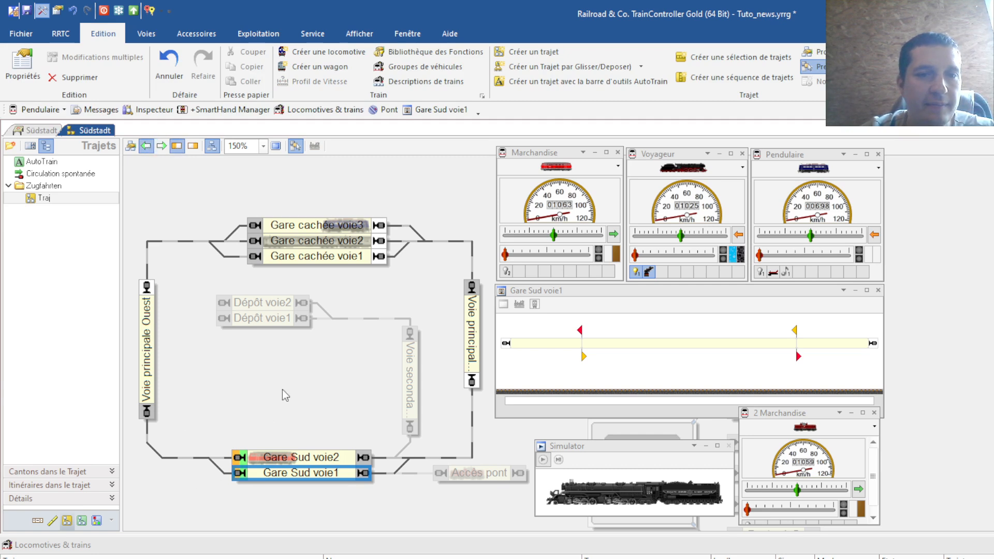
{"action": "left_click", "coordinate": [269, 388]}
{"action": "left_click", "coordinate": [44, 10]}
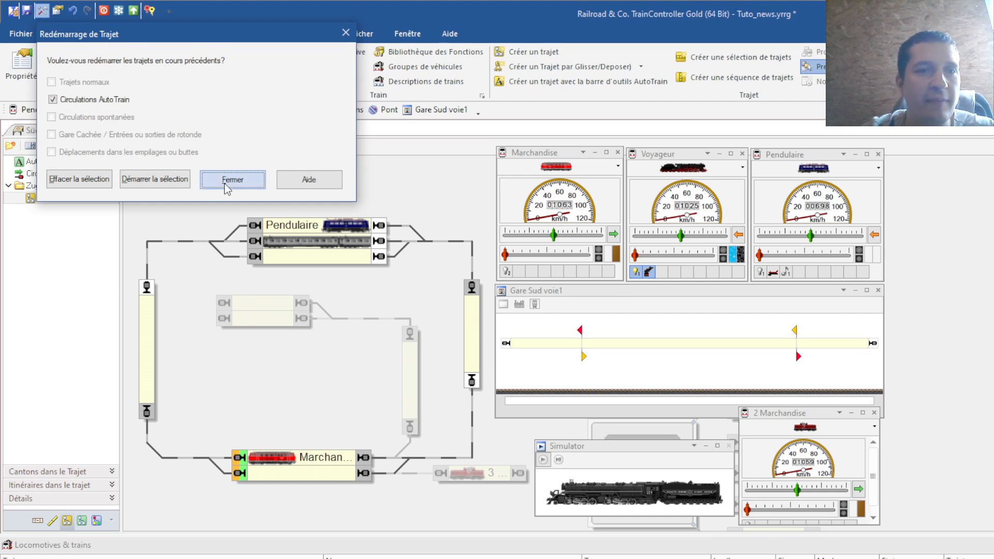
{"action": "left_click", "coordinate": [226, 182]}
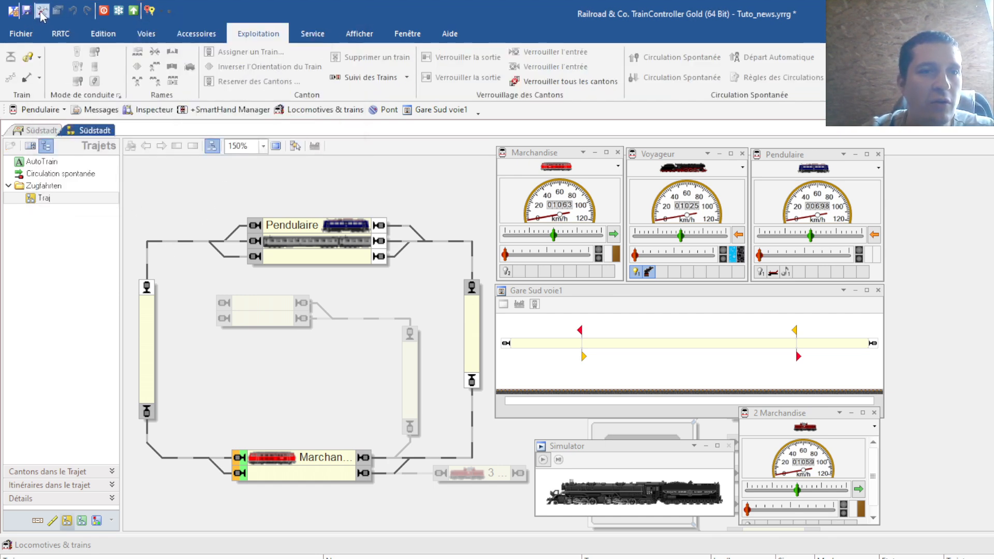
Step: Examine the Services rules of Traj, toggle Contrôle de flux off and back on, and close the trajet's properties
{"action": "left_click", "coordinate": [45, 197]}
{"action": "double_click", "coordinate": [49, 199]}
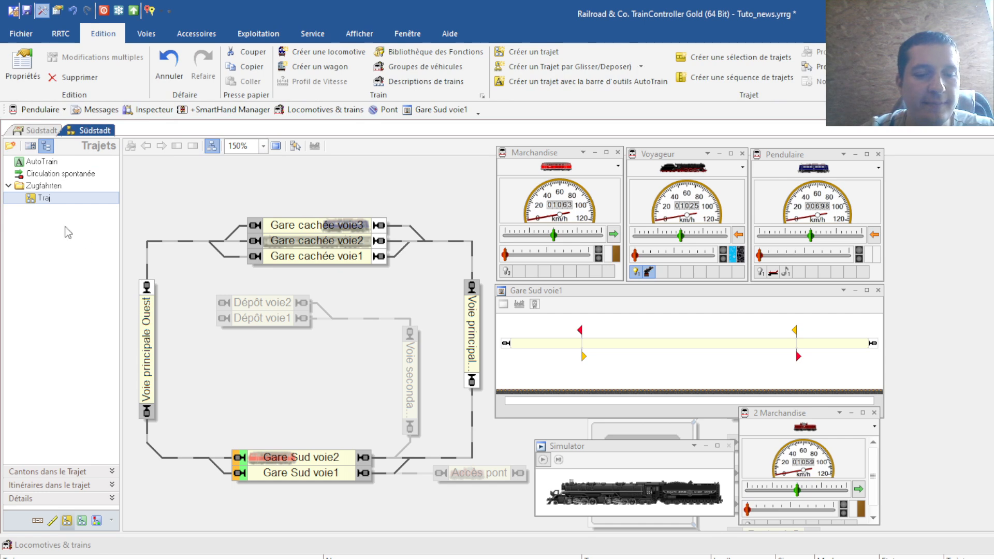
{"action": "left_click", "coordinate": [205, 190]}
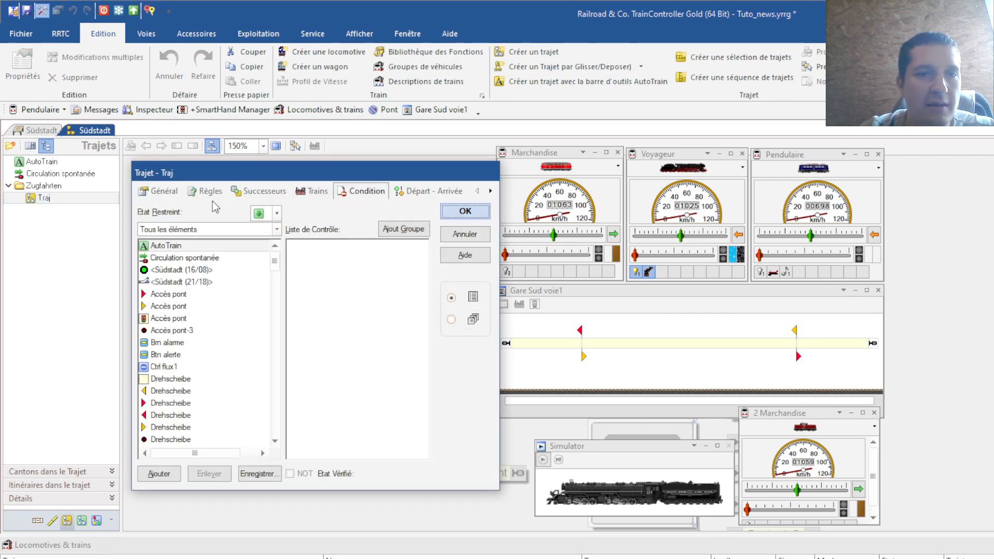
{"action": "scroll", "coordinate": [298, 328], "scroll_direction": "down", "scroll_amount": 5}
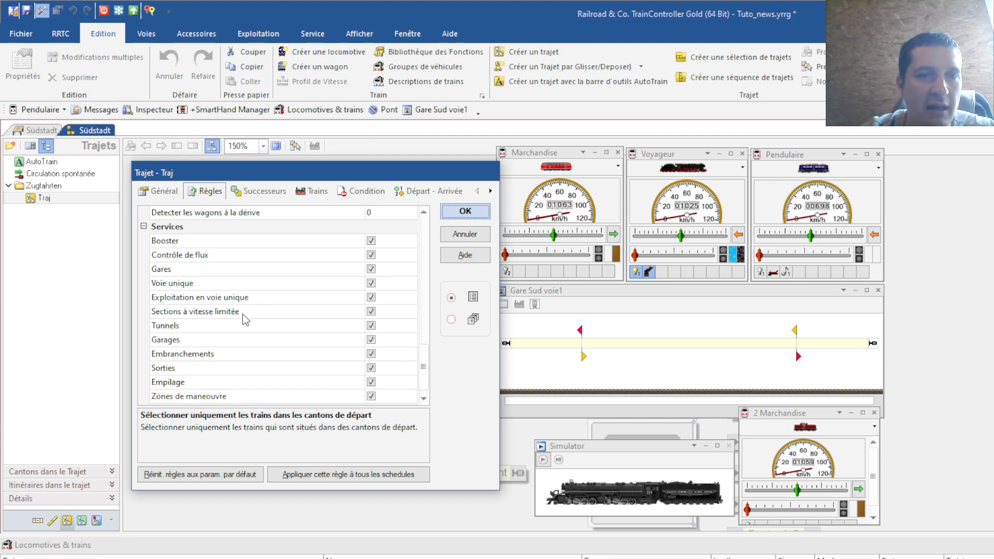
{"action": "left_click", "coordinate": [369, 258]}
{"action": "left_click", "coordinate": [371, 255]}
{"action": "left_click", "coordinate": [456, 210]}
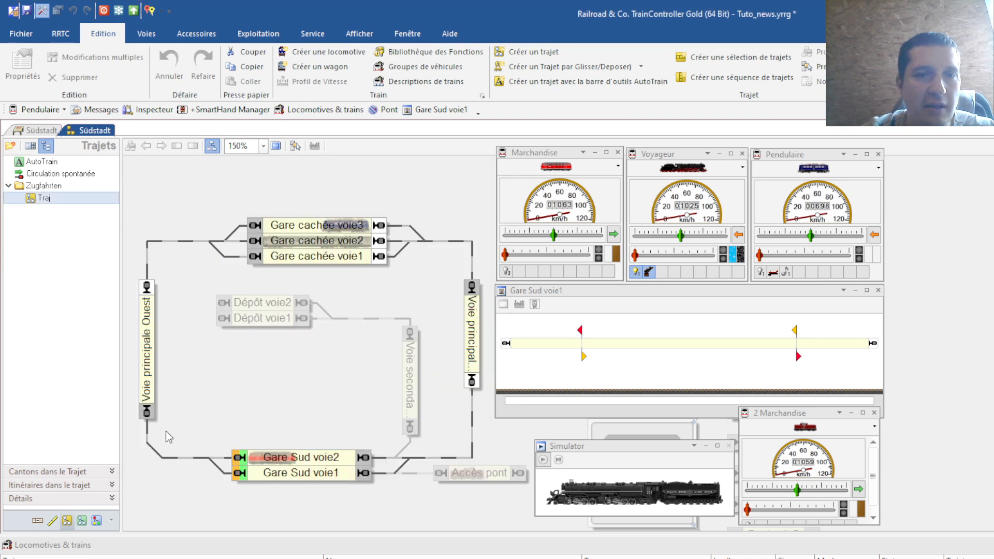
{"action": "left_click", "coordinate": [43, 10]}
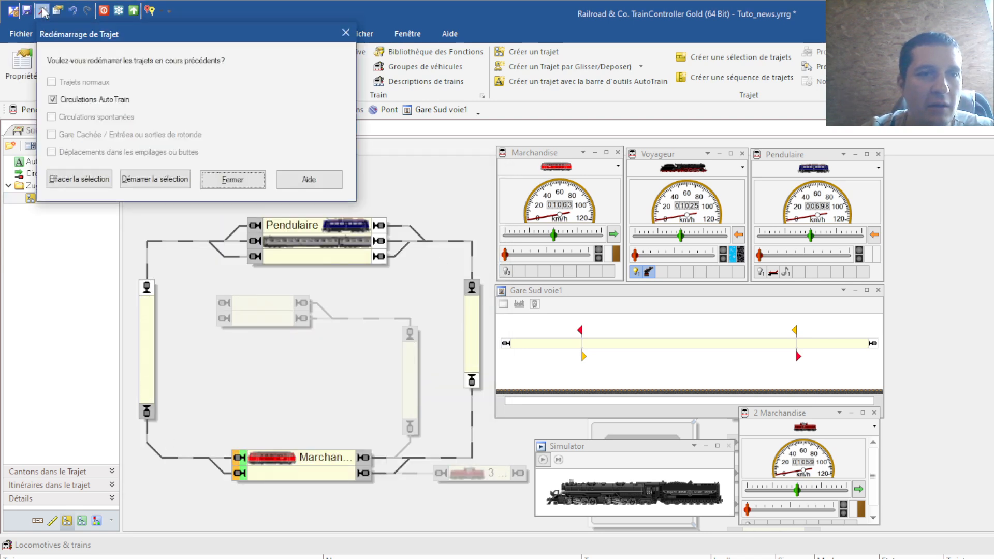
{"action": "left_click", "coordinate": [232, 180]}
{"action": "left_click", "coordinate": [42, 10]}
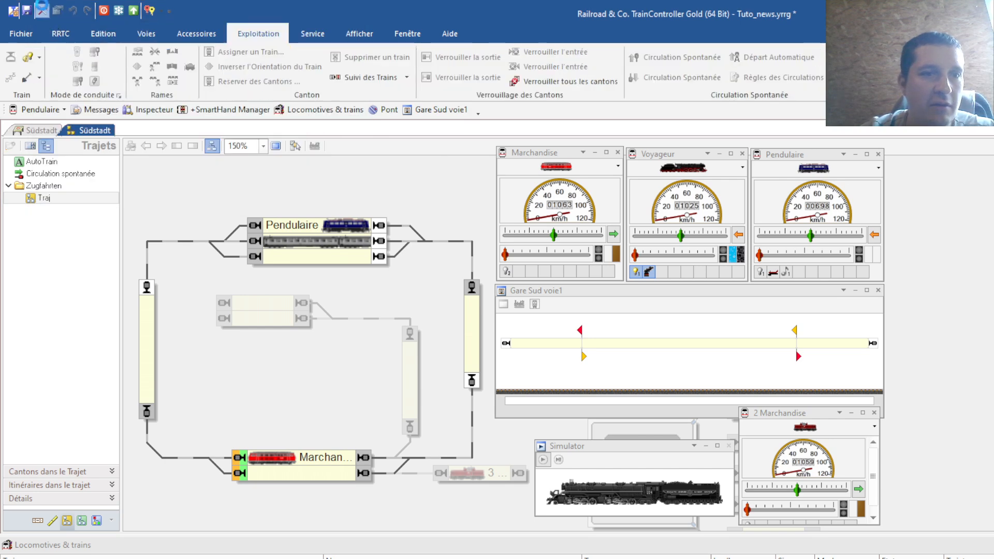
Step: Set the Tous les Trains thresholds of Ctrl flux1 to 3 for Alarme and 2 for Alerte, and save the rules
{"action": "left_click", "coordinate": [96, 520]}
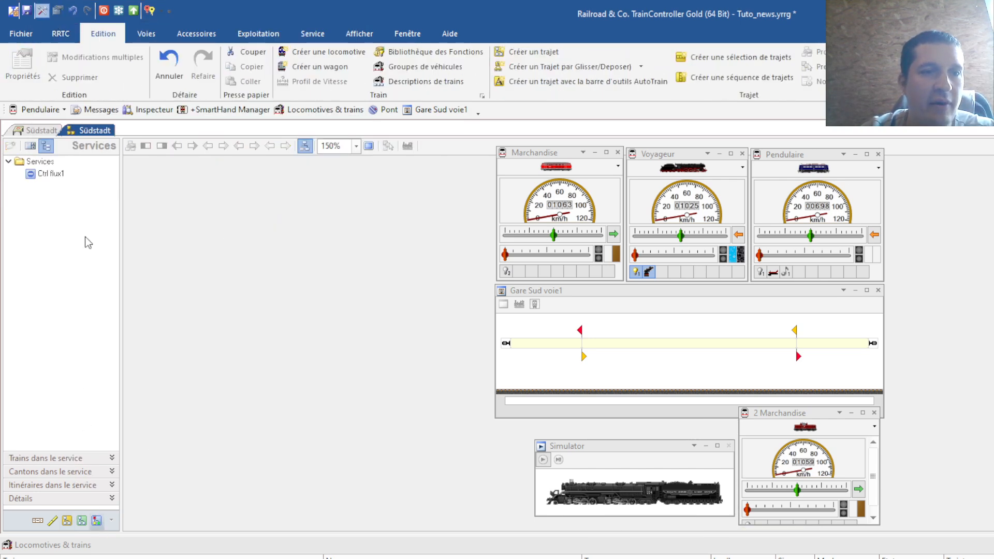
{"action": "left_click", "coordinate": [52, 174]}
{"action": "double_click", "coordinate": [50, 173]}
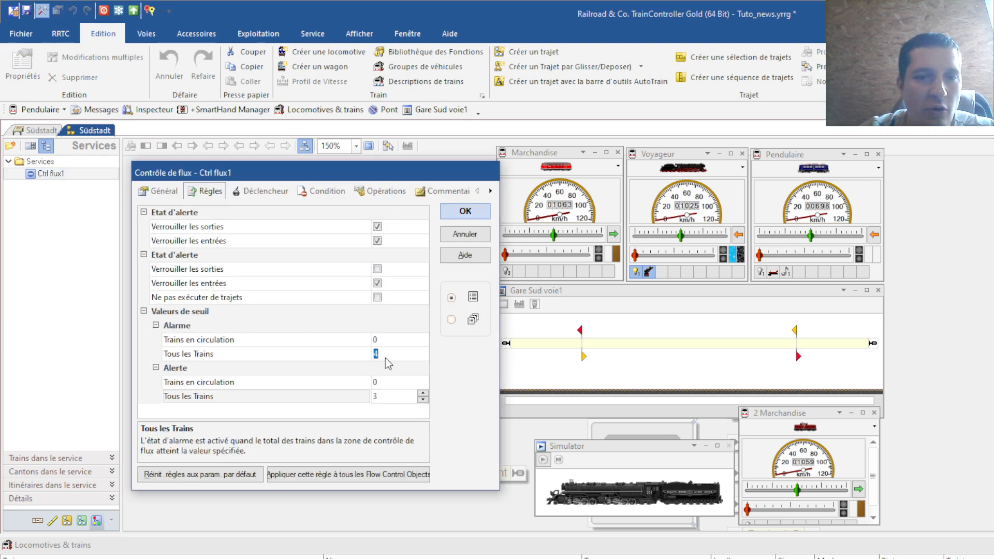
{"action": "left_click", "coordinate": [385, 356]}
{"action": "left_click", "coordinate": [423, 358]}
{"action": "left_click", "coordinate": [403, 397]}
{"action": "left_click", "coordinate": [423, 400]}
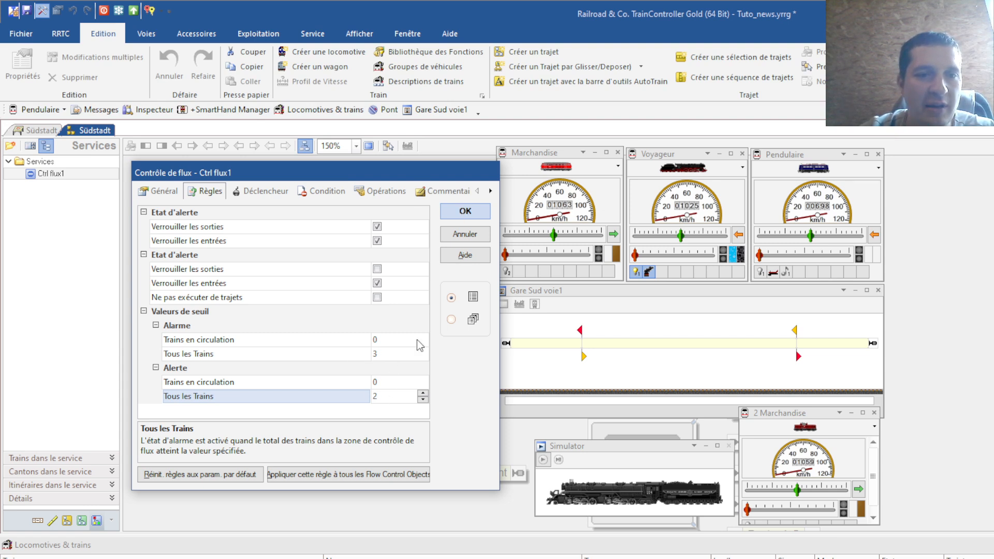
{"action": "left_click", "coordinate": [472, 210]}
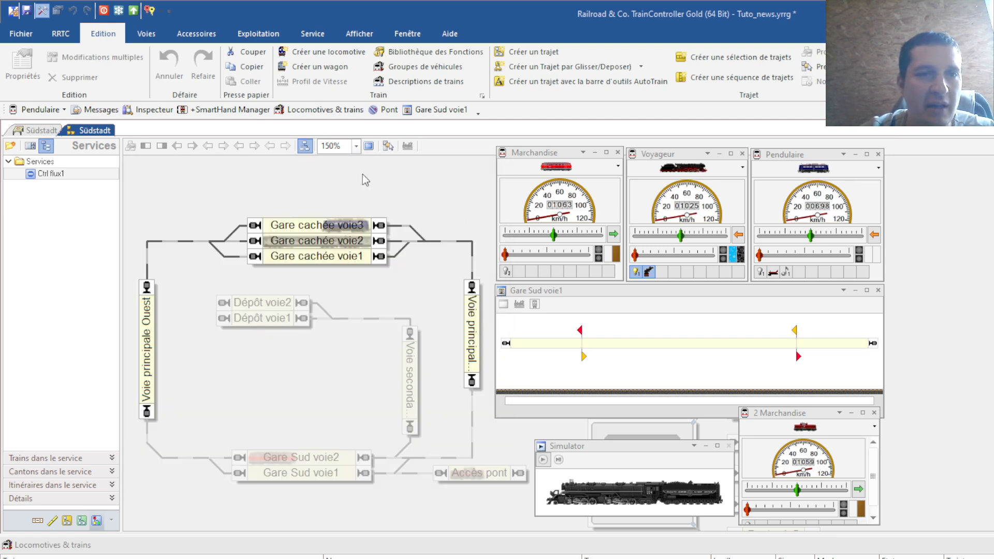
Step: Leave edit mode, and lock the exits of Gare cachée voie3 toward Voie principale Ouest and Gare cachée voie2 toward Voie principale Est
{"action": "left_click", "coordinate": [42, 12]}
{"action": "left_click", "coordinate": [218, 179]}
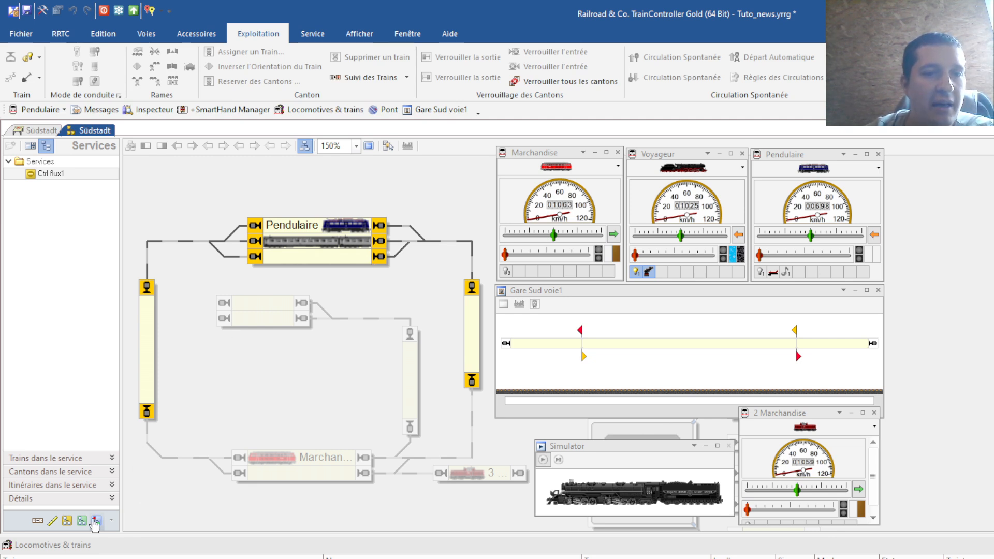
{"action": "left_click", "coordinate": [342, 224]}
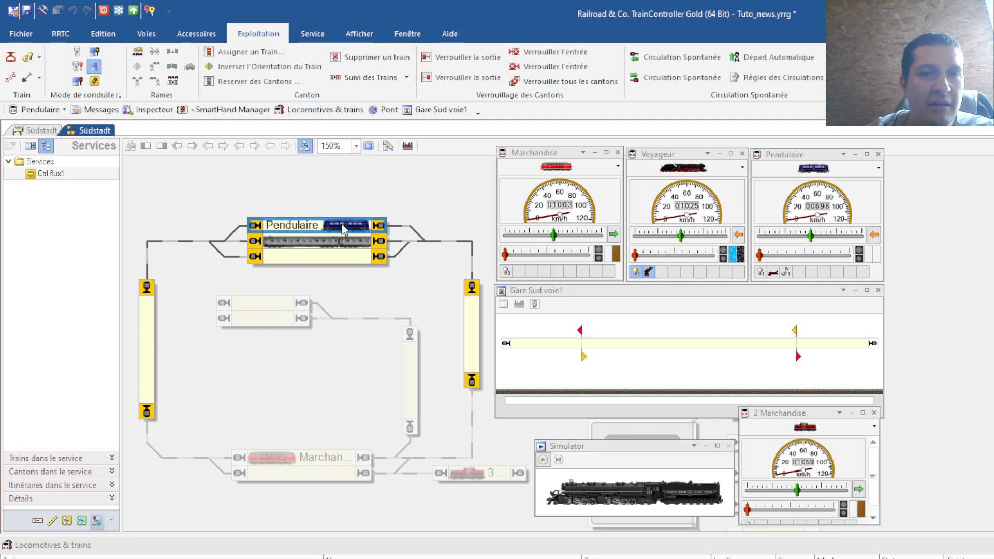
{"action": "left_click", "coordinate": [461, 57]}
{"action": "left_click", "coordinate": [316, 241]}
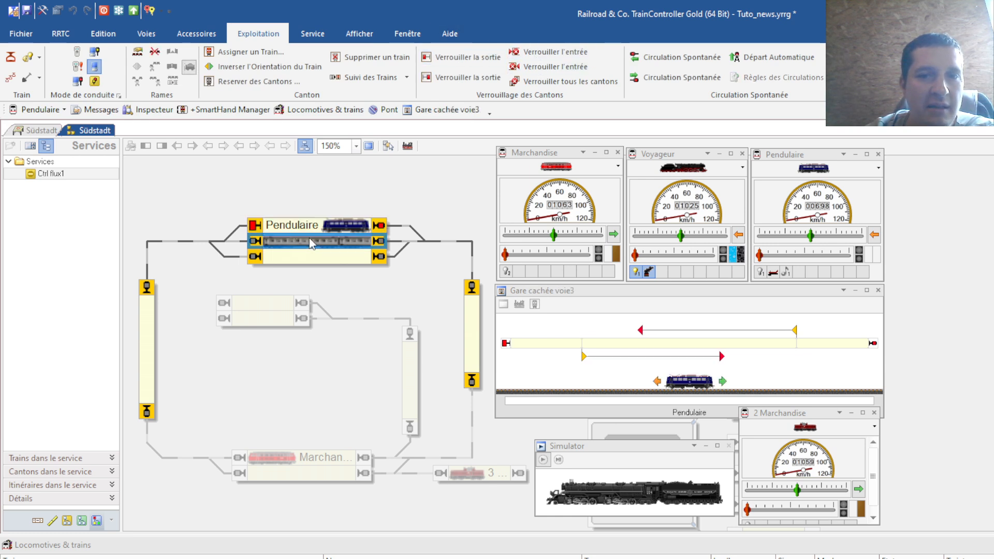
{"action": "left_click", "coordinate": [454, 77]}
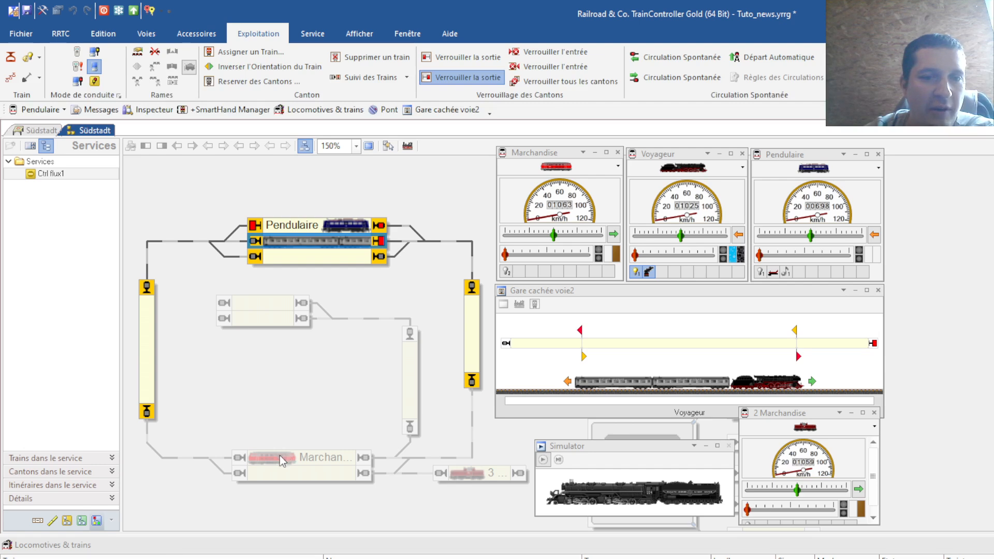
Step: Display Traj in the Trajets view, select the Marchandise train's block Gare Sud voie2, and start the simulator
{"action": "left_click", "coordinate": [67, 521]}
{"action": "left_click", "coordinate": [45, 199]}
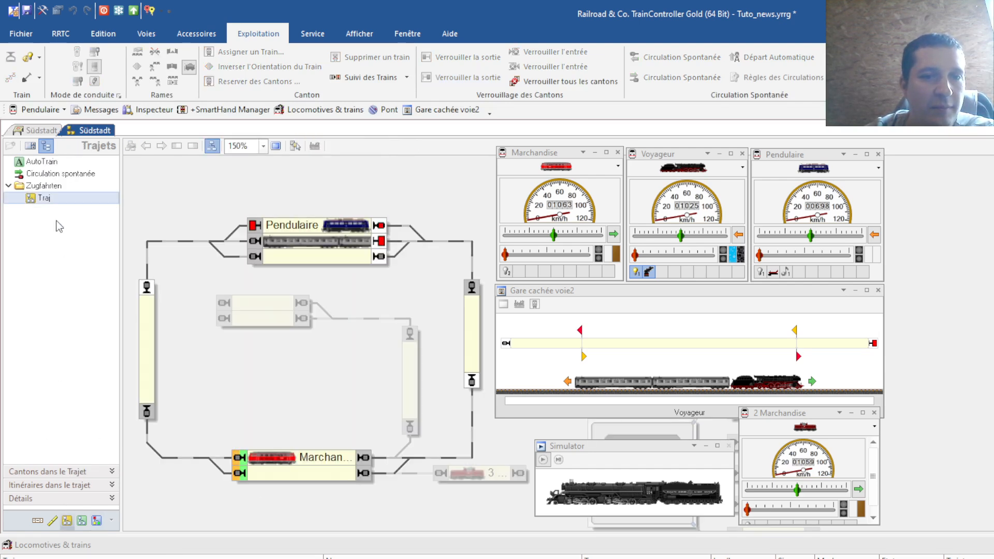
{"action": "left_click", "coordinate": [269, 465]}
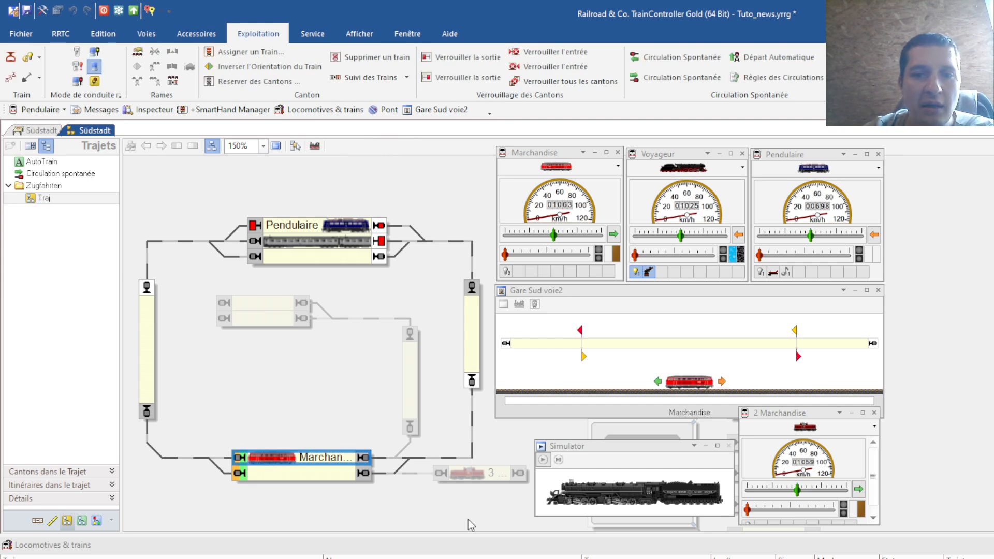
{"action": "left_click", "coordinate": [543, 460]}
{"action": "left_click", "coordinate": [543, 460]}
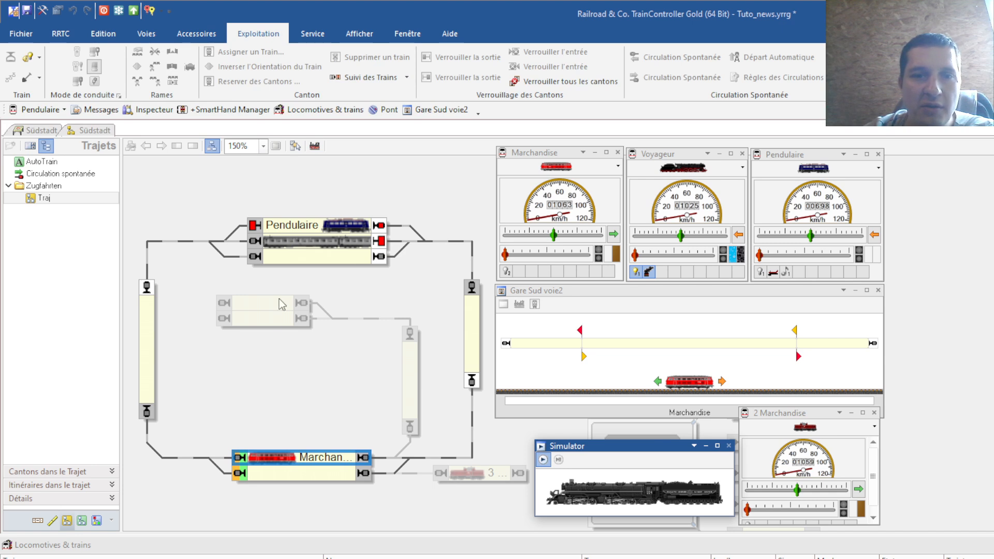
{"action": "left_click", "coordinate": [179, 268]}
{"action": "left_click", "coordinate": [71, 200]}
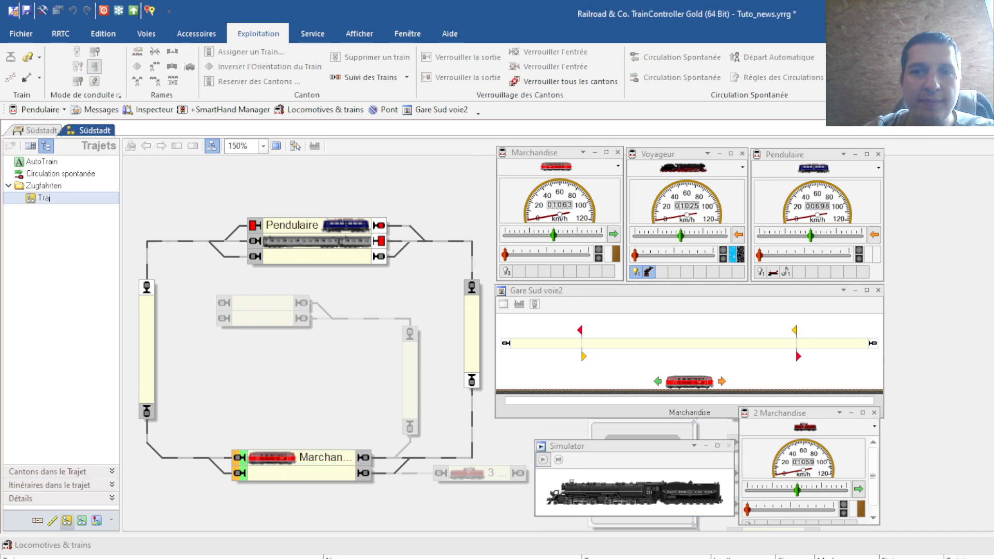
Step: Reverse Pendulaire's direction and switch the exit lock of Gare cachée voie3 from the Voie principale Ouest side to the Est side
{"action": "left_click", "coordinate": [860, 57]}
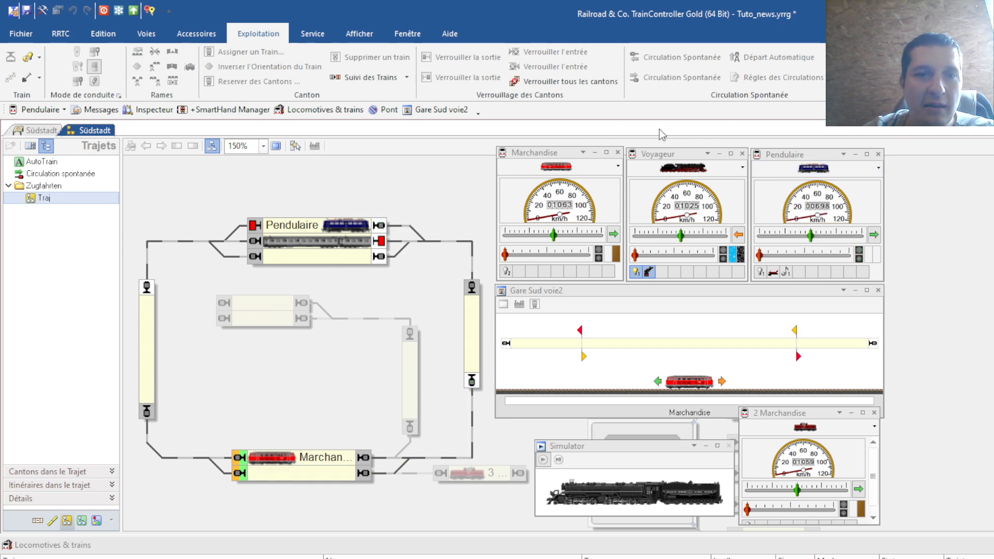
{"action": "left_click", "coordinate": [346, 228]}
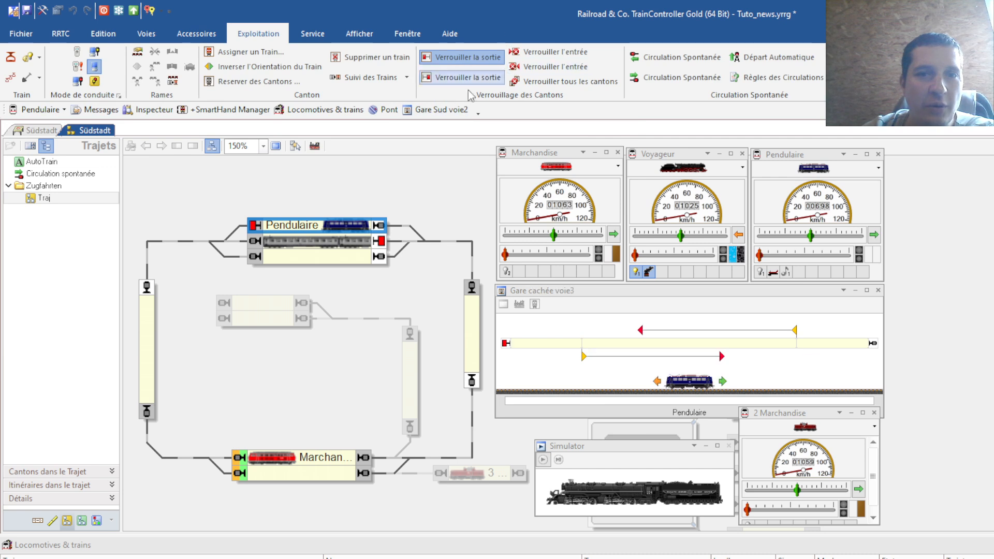
{"action": "left_click", "coordinate": [448, 76]}
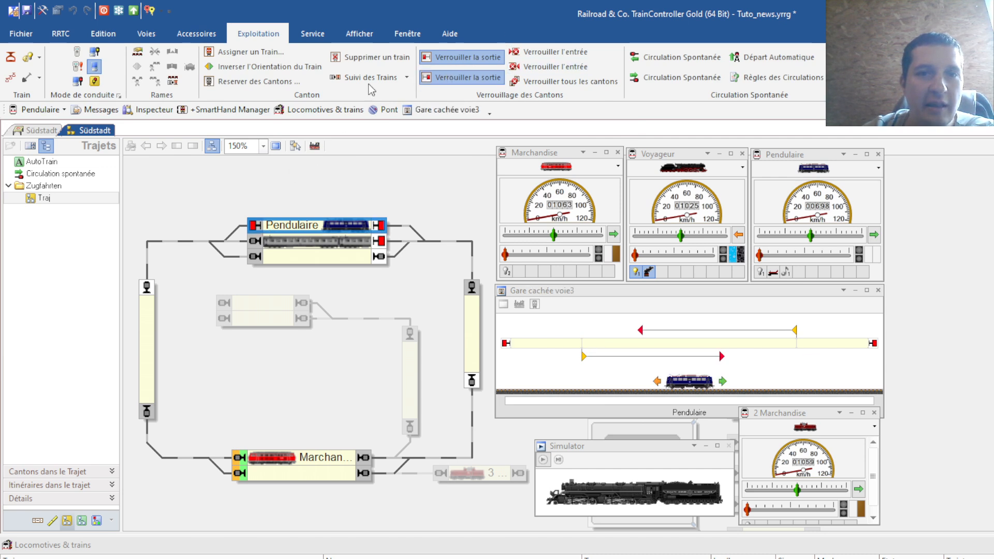
{"action": "left_click", "coordinate": [441, 60]}
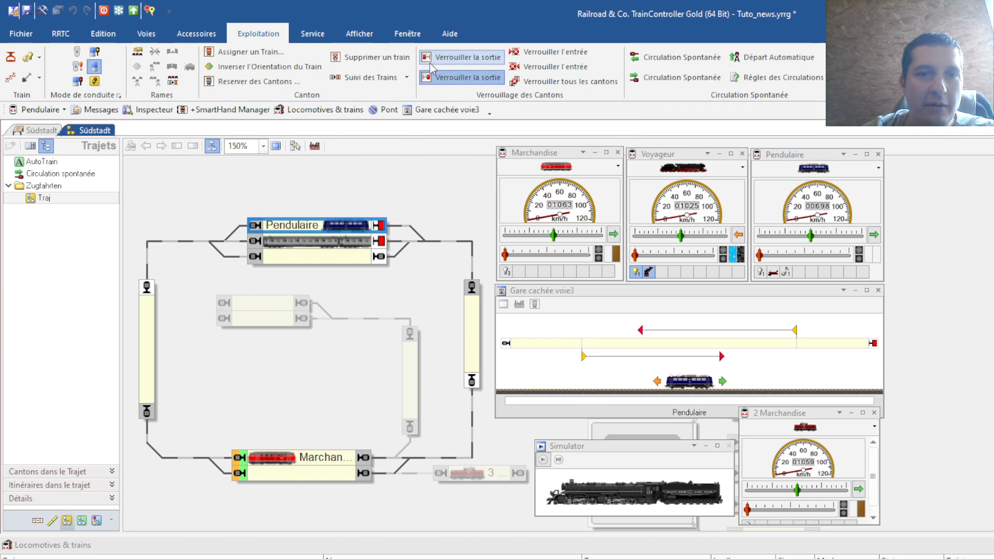
Step: Start Traj with the Marchandise train from Gare Sud voie2
{"action": "left_click", "coordinate": [304, 459]}
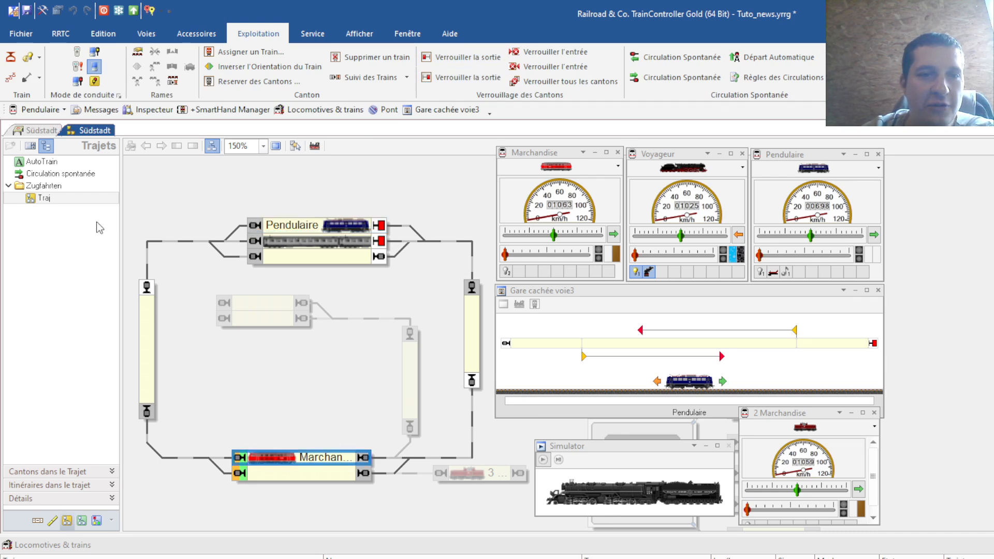
{"action": "left_click", "coordinate": [78, 199]}
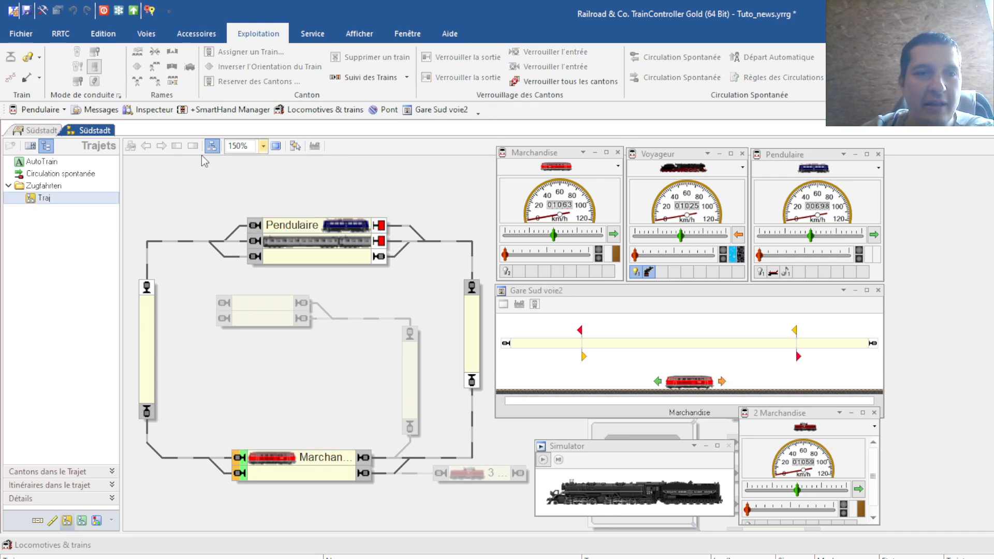
{"action": "right_click", "coordinate": [71, 201]}
{"action": "left_click", "coordinate": [97, 210]}
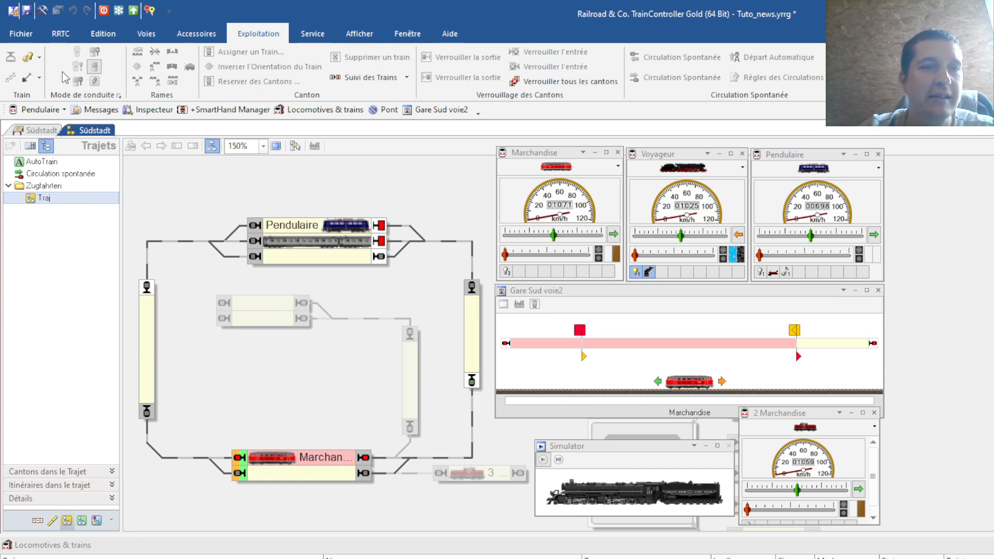
Step: Enable Contrôle de flux in the rules of Traj, save them, and leave edit mode
{"action": "left_click", "coordinate": [43, 11]}
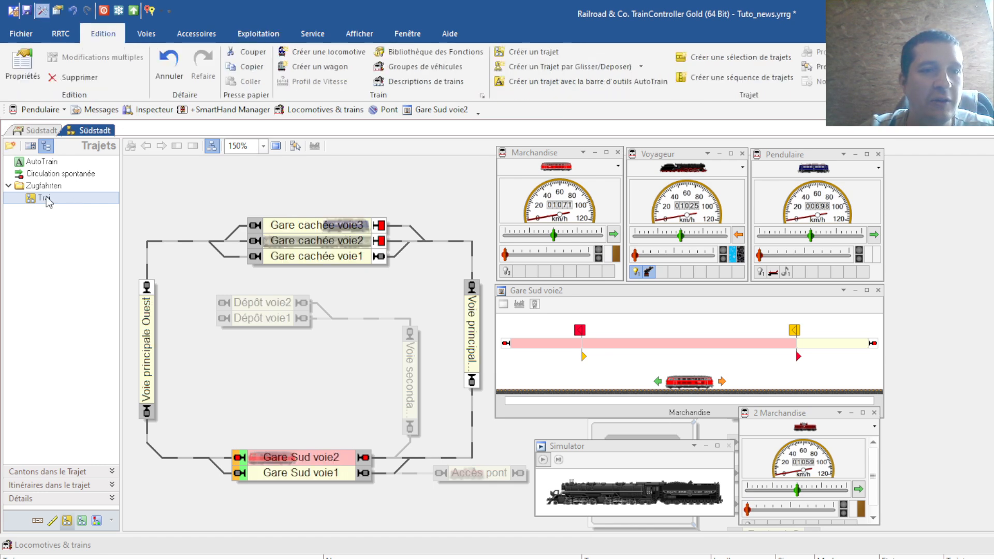
{"action": "double_click", "coordinate": [180, 177]}
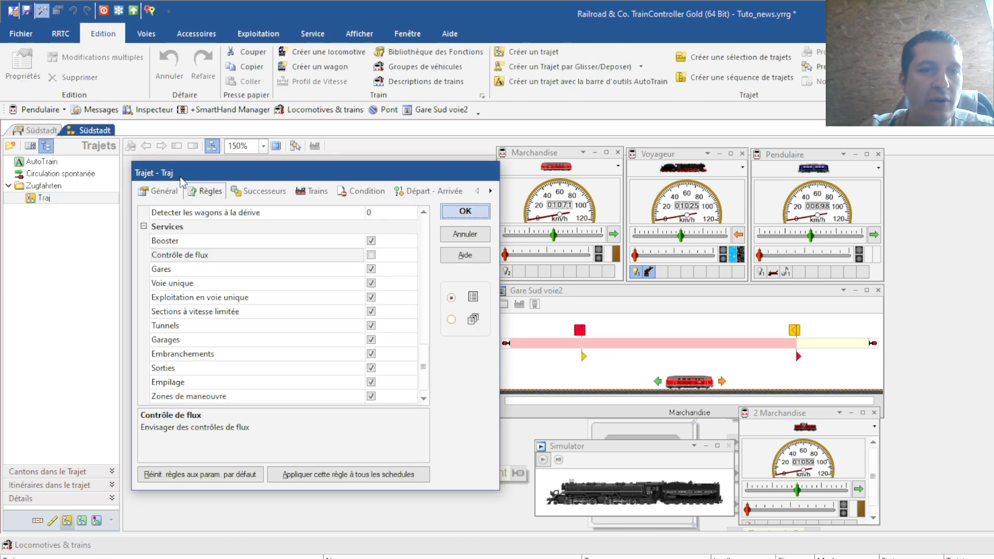
{"action": "left_click", "coordinate": [370, 255]}
{"action": "left_click", "coordinate": [458, 213]}
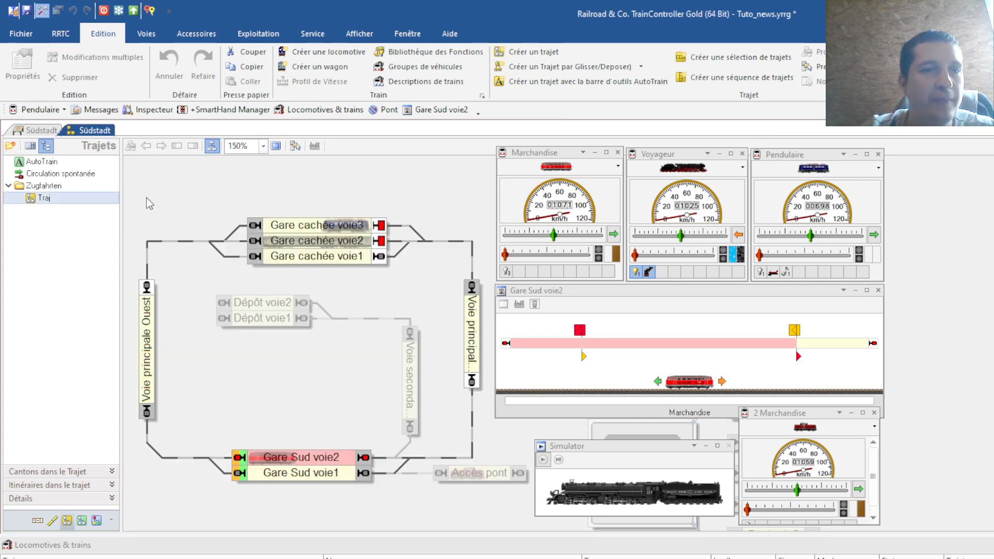
{"action": "left_click", "coordinate": [42, 10]}
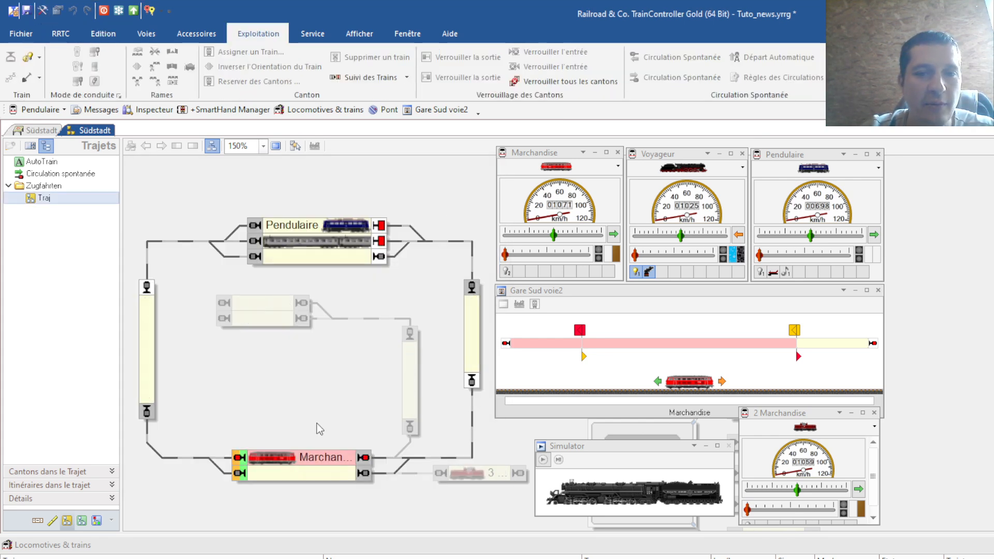
Step: Start the simulator and try to launch Traj for Marchandise with Contrôle de flux enabled
{"action": "left_click", "coordinate": [542, 460]}
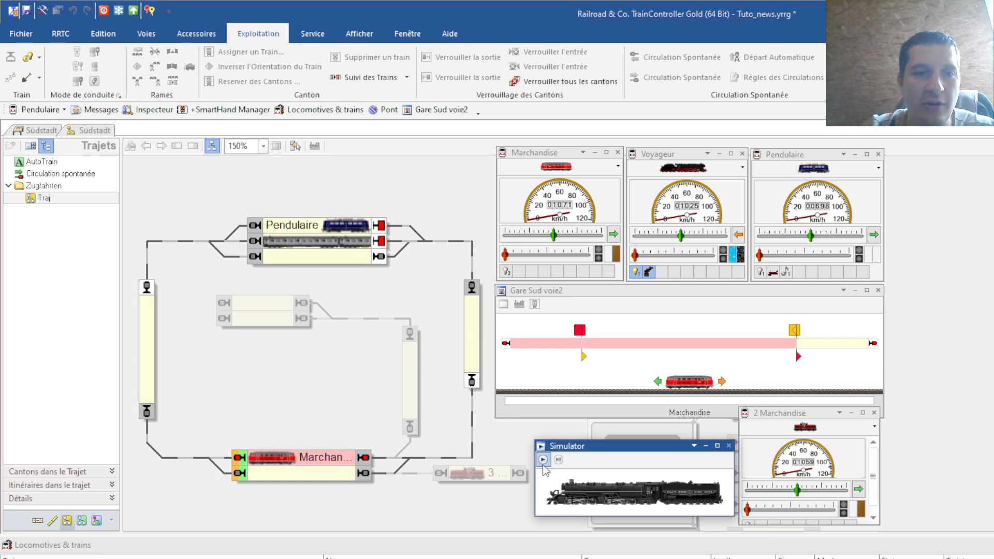
{"action": "left_click", "coordinate": [52, 198]}
{"action": "right_click", "coordinate": [54, 201]}
{"action": "left_click", "coordinate": [79, 207]}
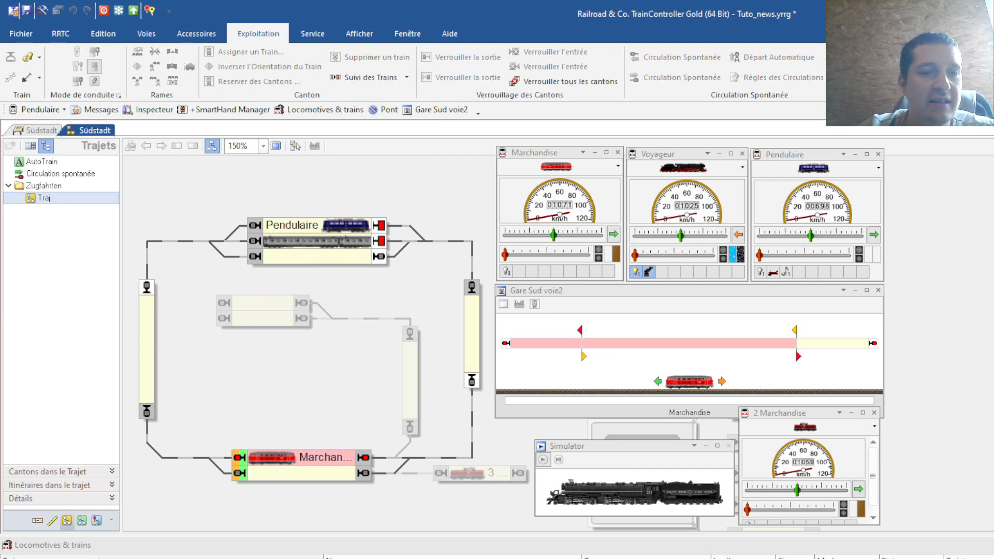
Step: Display the services, and move Pendulaire from Gare cachée voie3 to Dépôt voie2 on the track diagram
{"action": "left_click", "coordinate": [98, 521]}
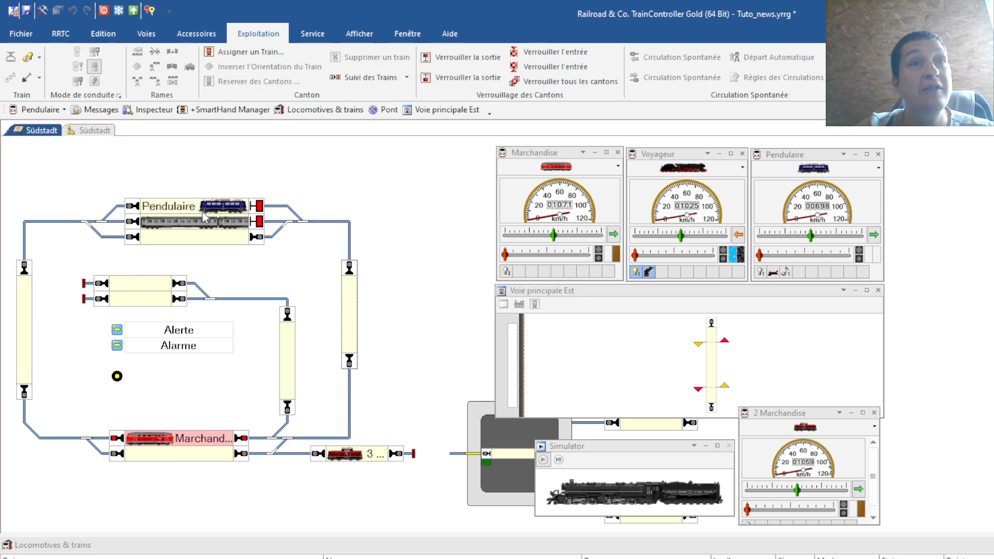
{"action": "left_click", "coordinate": [222, 207]}
{"action": "left_click_drag", "start_coordinate": [141, 281], "coordinate": [135, 283]}
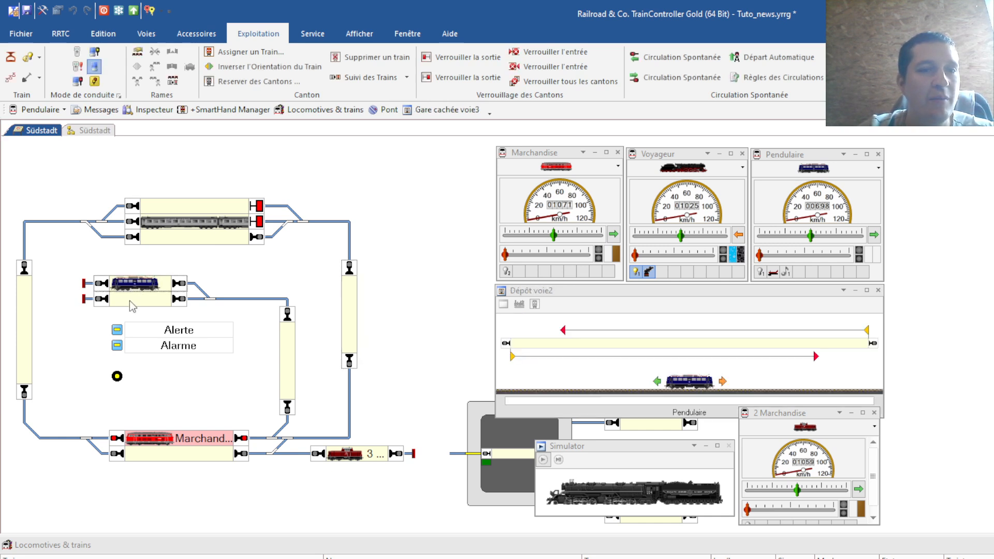
Step: Launch Traj again from the Trajets view with Gare cachée voie3 freed, and return to the track diagram
{"action": "left_click", "coordinate": [92, 130]}
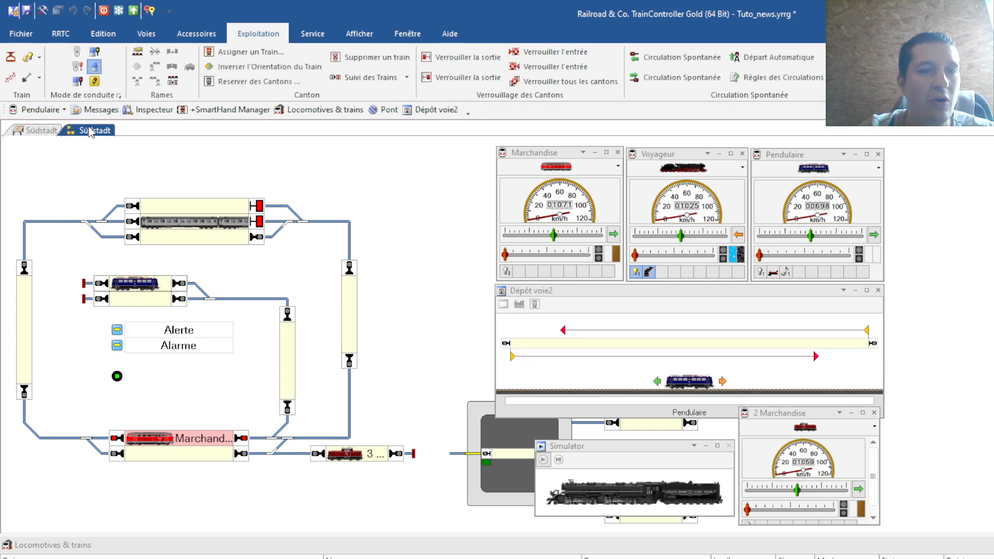
{"action": "right_click", "coordinate": [34, 198]}
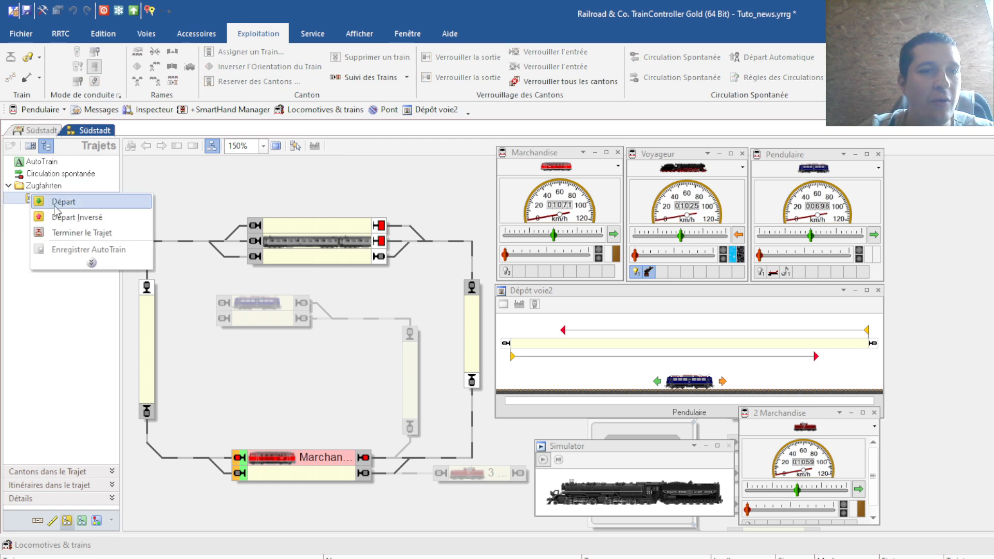
{"action": "left_click", "coordinate": [59, 202]}
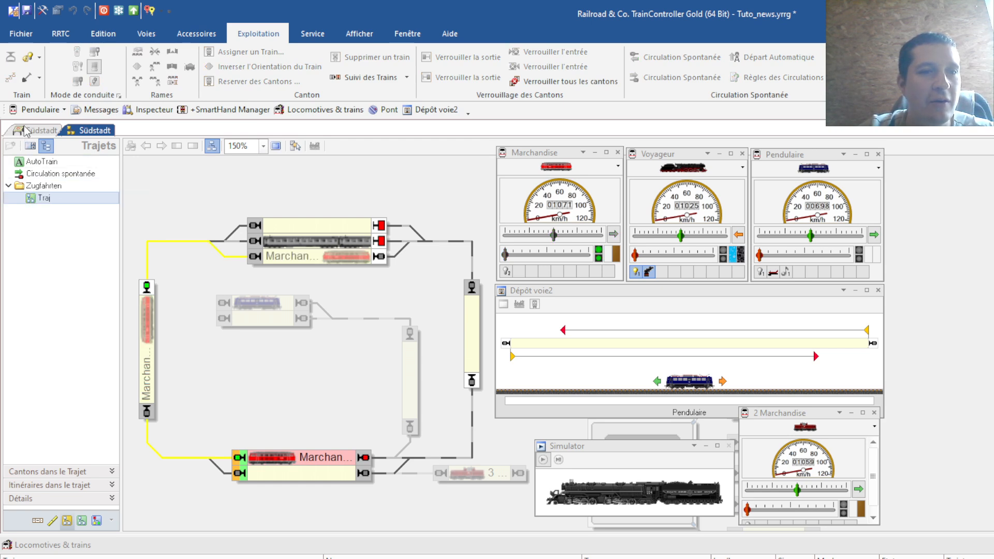
{"action": "left_click", "coordinate": [34, 130]}
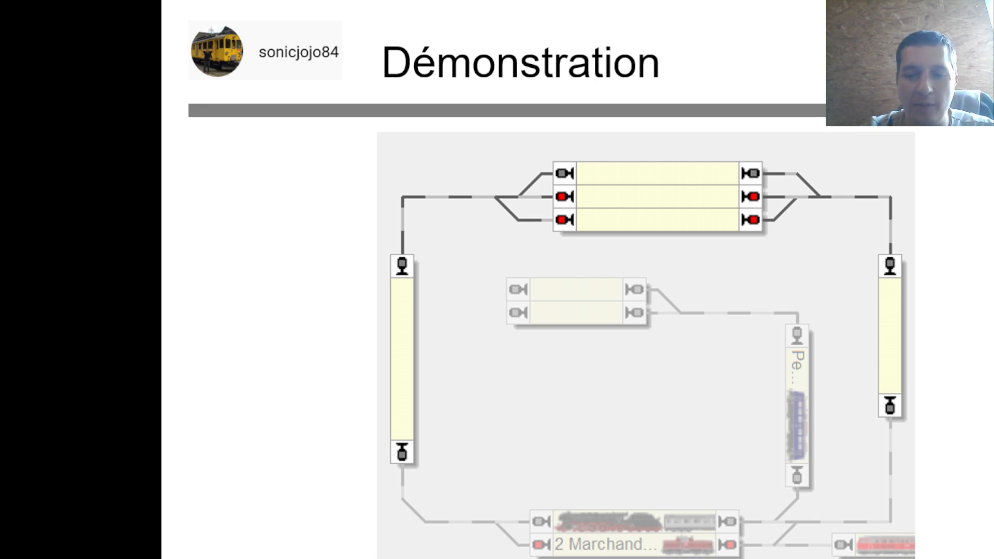
{"action": "key", "text": "Right"}
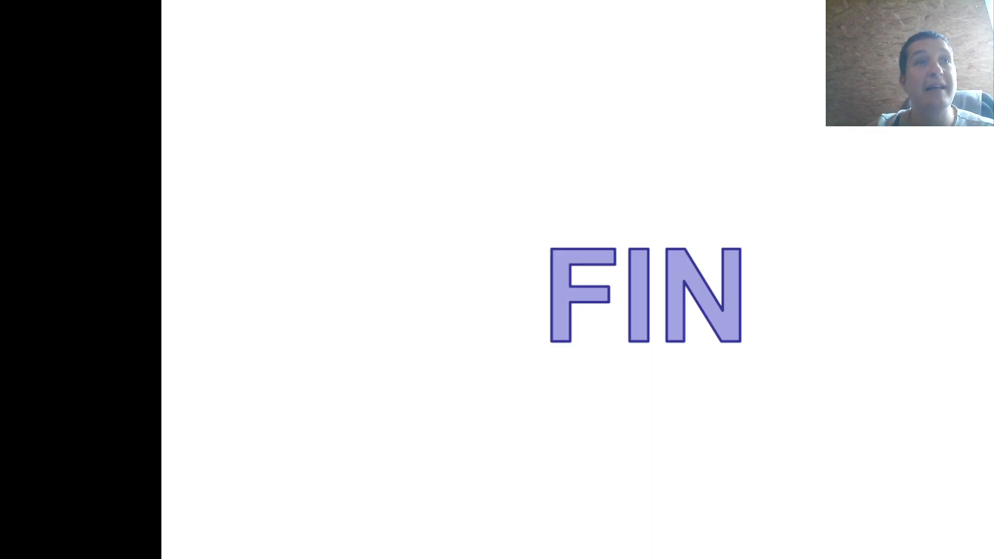